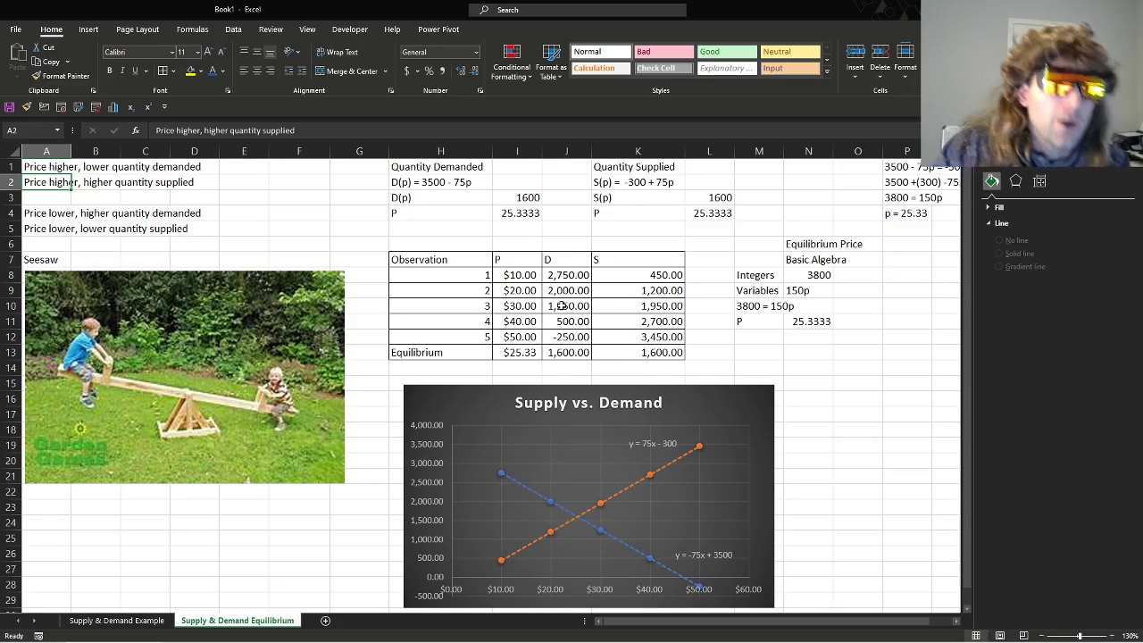
# Examine the P, D and S values of the first two observations and both trendline equations on the Supply vs. Demand chart.
pyautogui.click(521, 276)
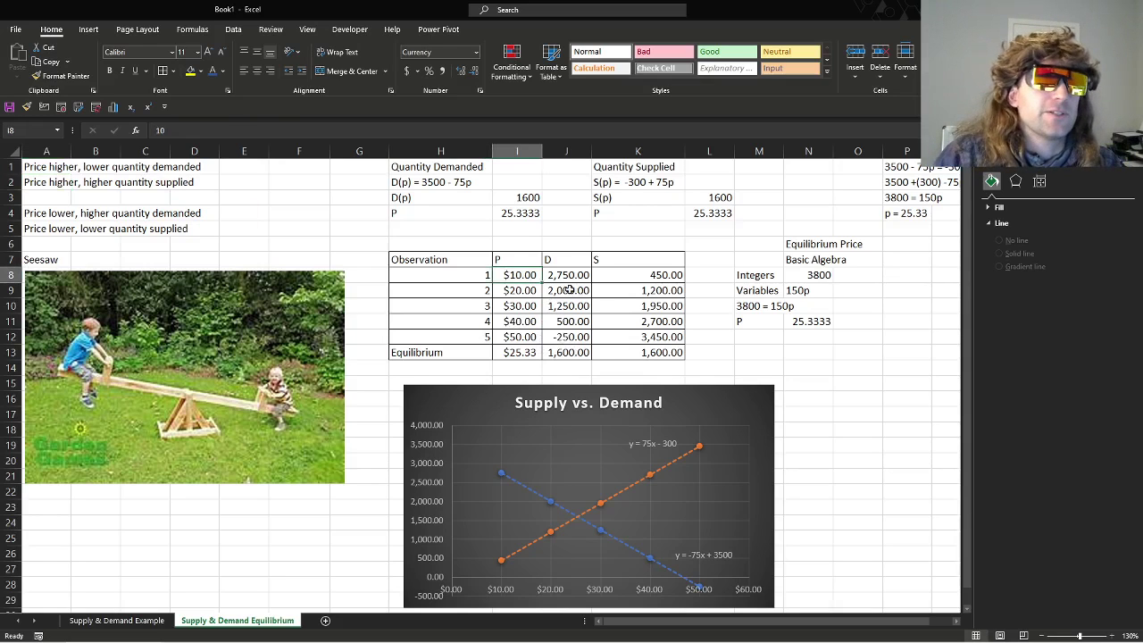
pyautogui.click(513, 287)
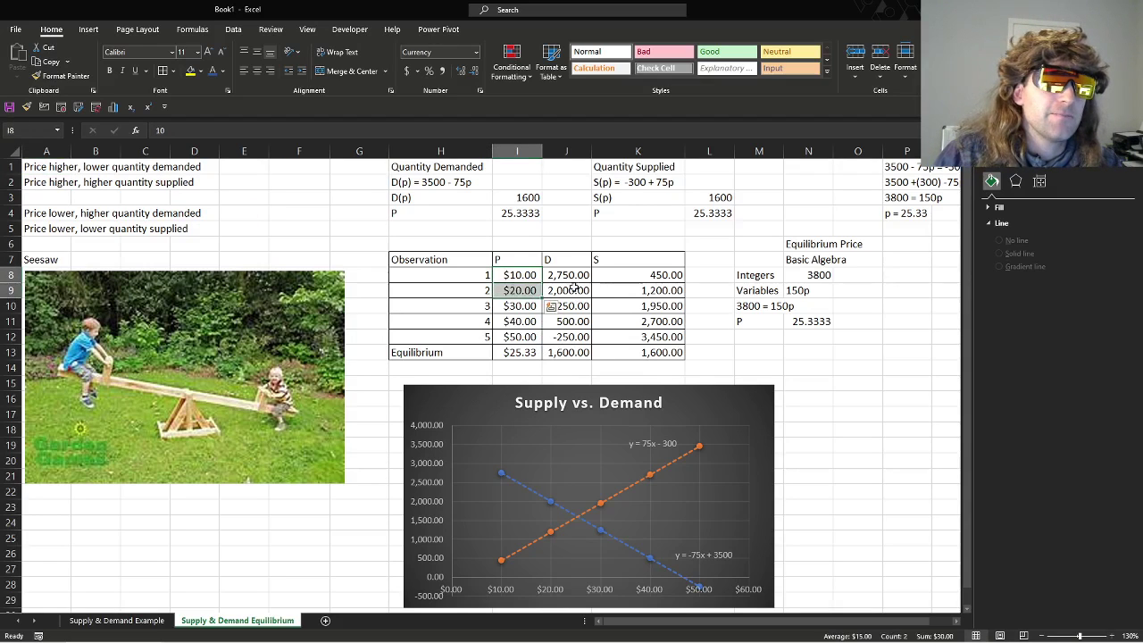
pyautogui.moveTo(561, 277); pyautogui.dragTo(636, 290)
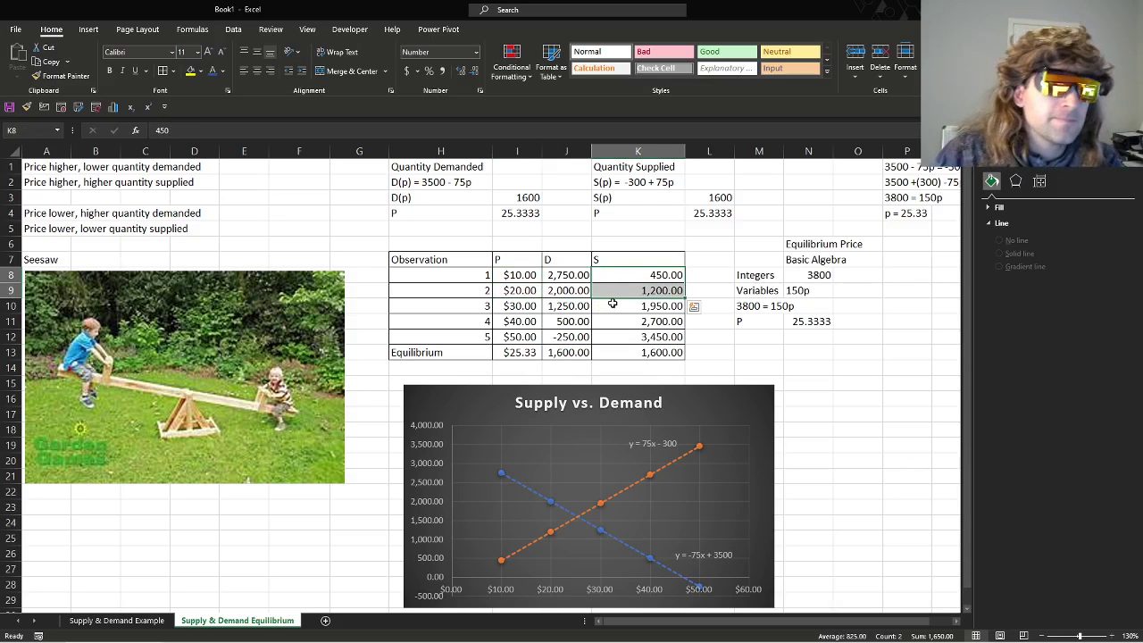
pyautogui.click(636, 444)
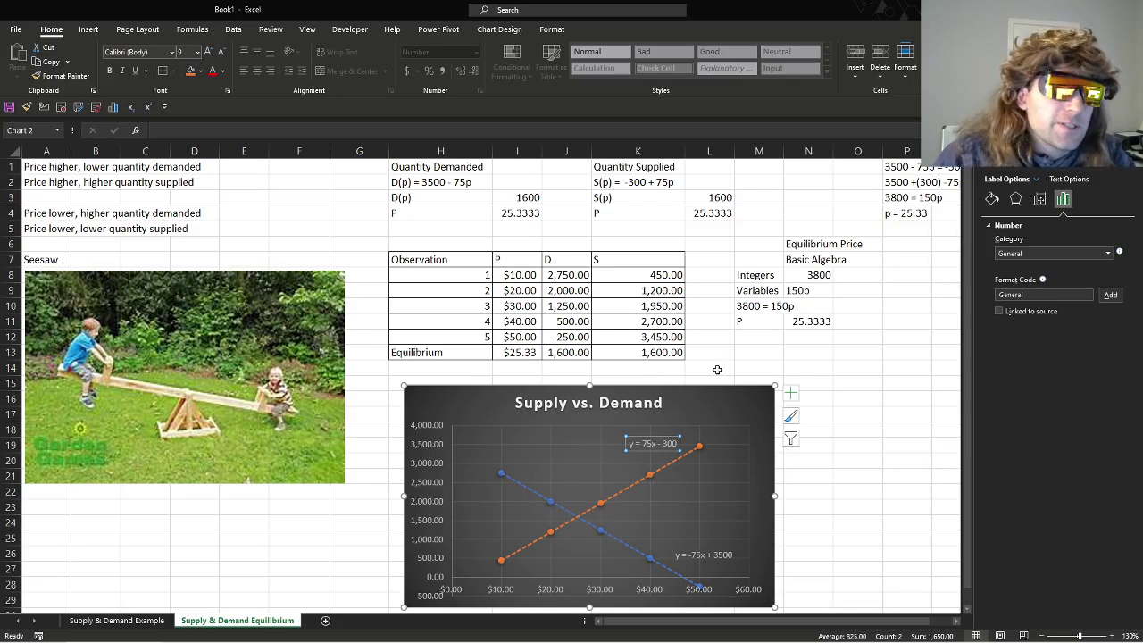
pyautogui.rightClick(663, 470)
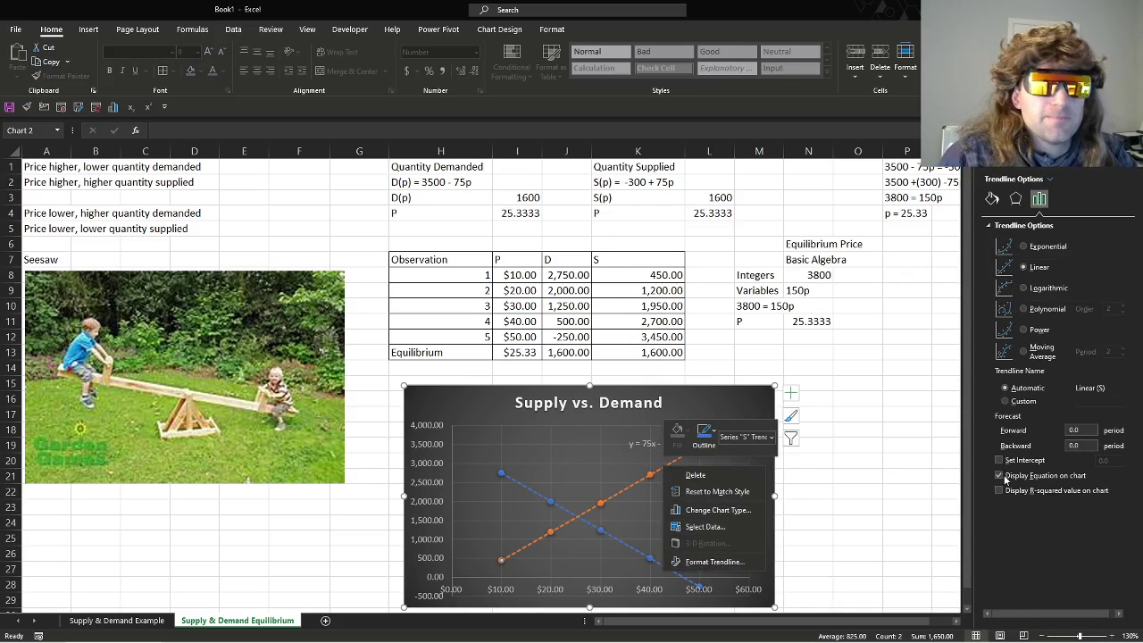
pyautogui.click(670, 476)
pyautogui.click(623, 446)
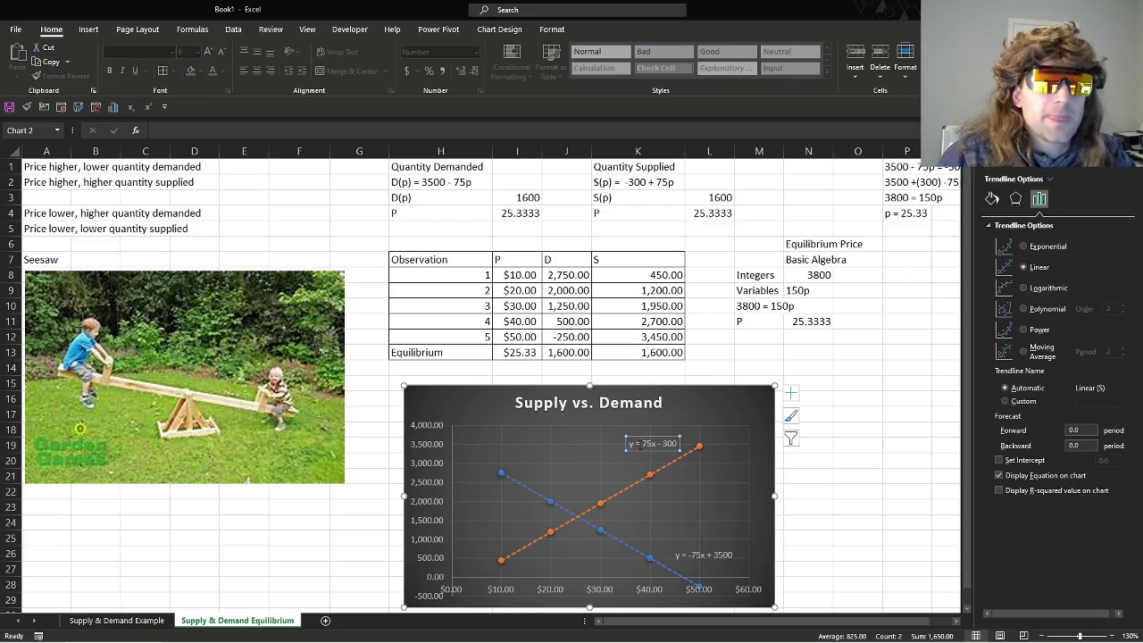
pyautogui.click(725, 574)
pyautogui.click(717, 558)
pyautogui.click(843, 499)
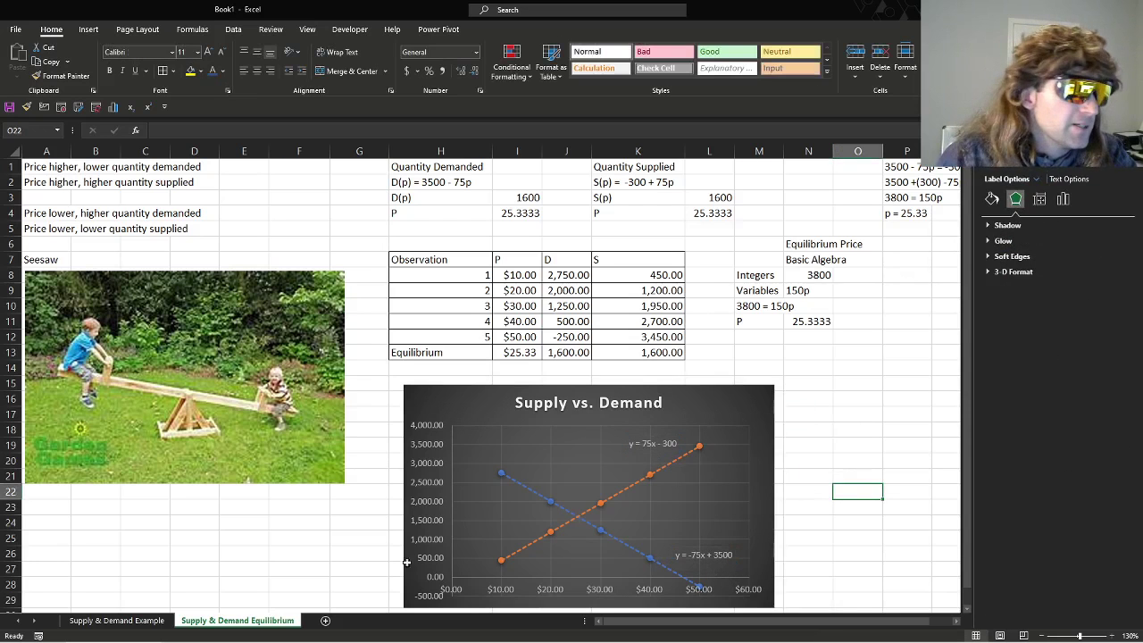
# Open the Supply & Demand Example sheet and inspect its first two observations and the equilibrium price formula.
pyautogui.click(116, 620)
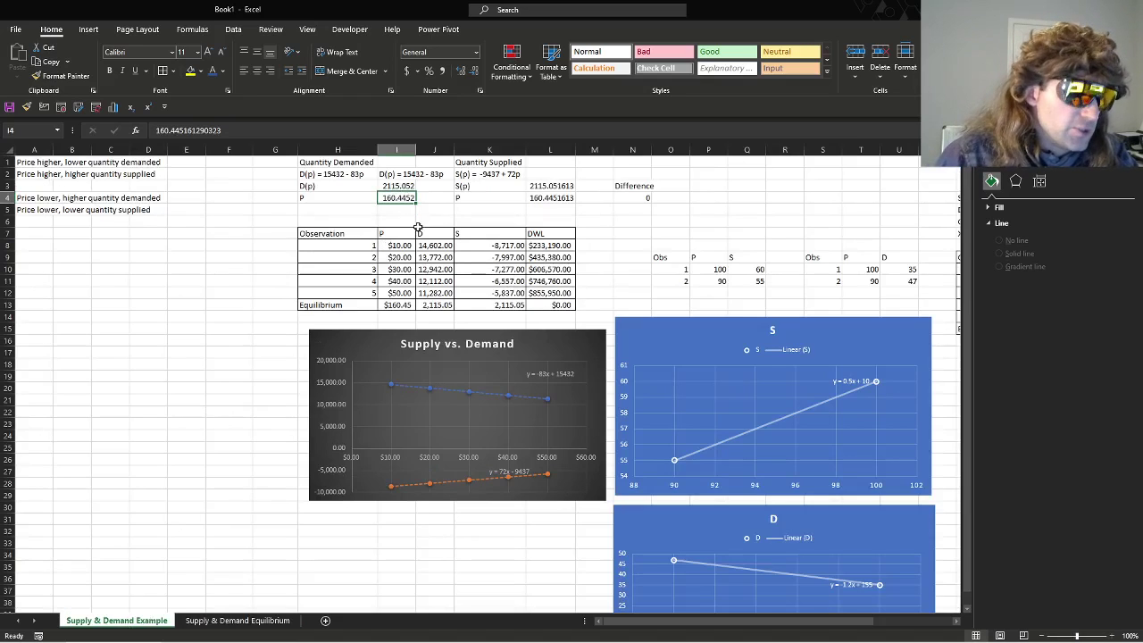
pyautogui.moveTo(399, 245); pyautogui.dragTo(404, 255)
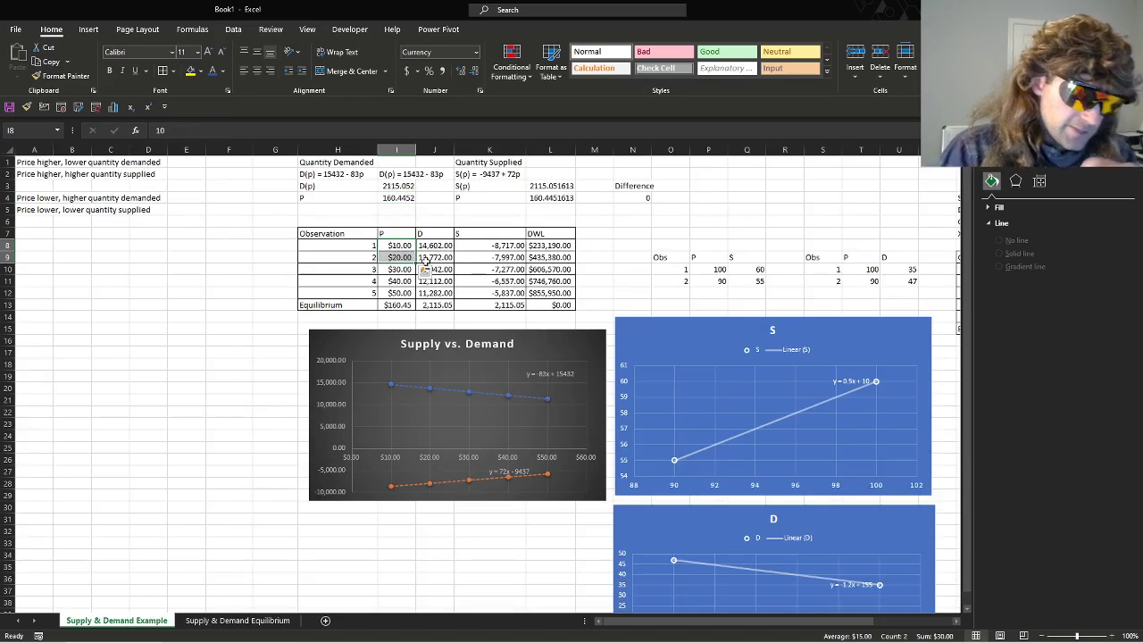
pyautogui.click(438, 247)
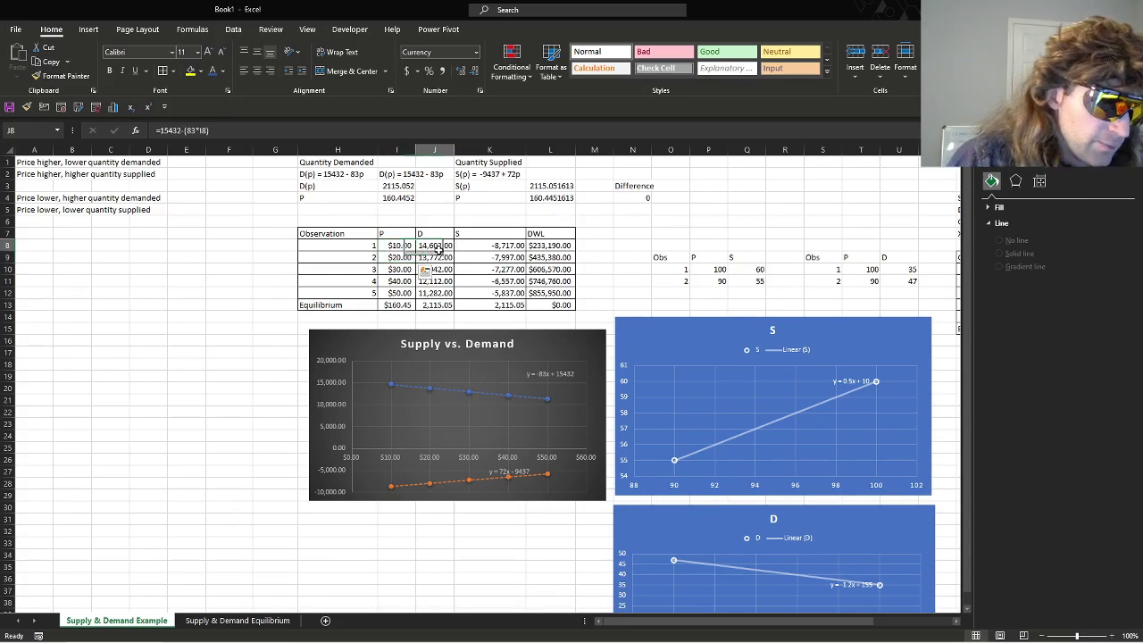
pyautogui.press('Down')
pyautogui.press('Right')
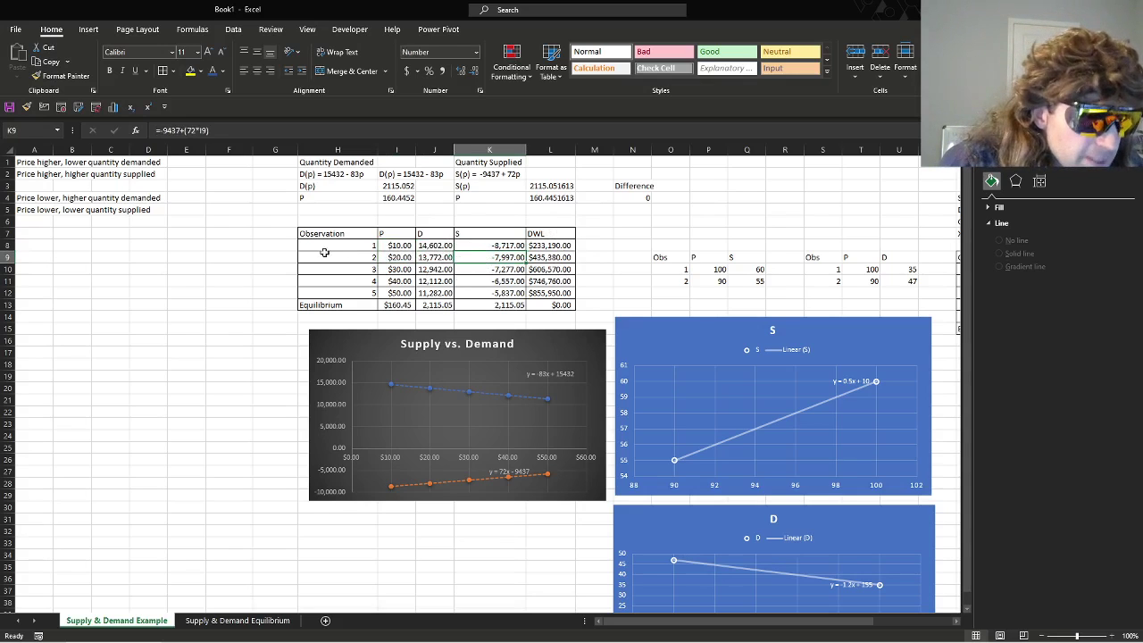
pyautogui.click(359, 260)
pyautogui.click(399, 247)
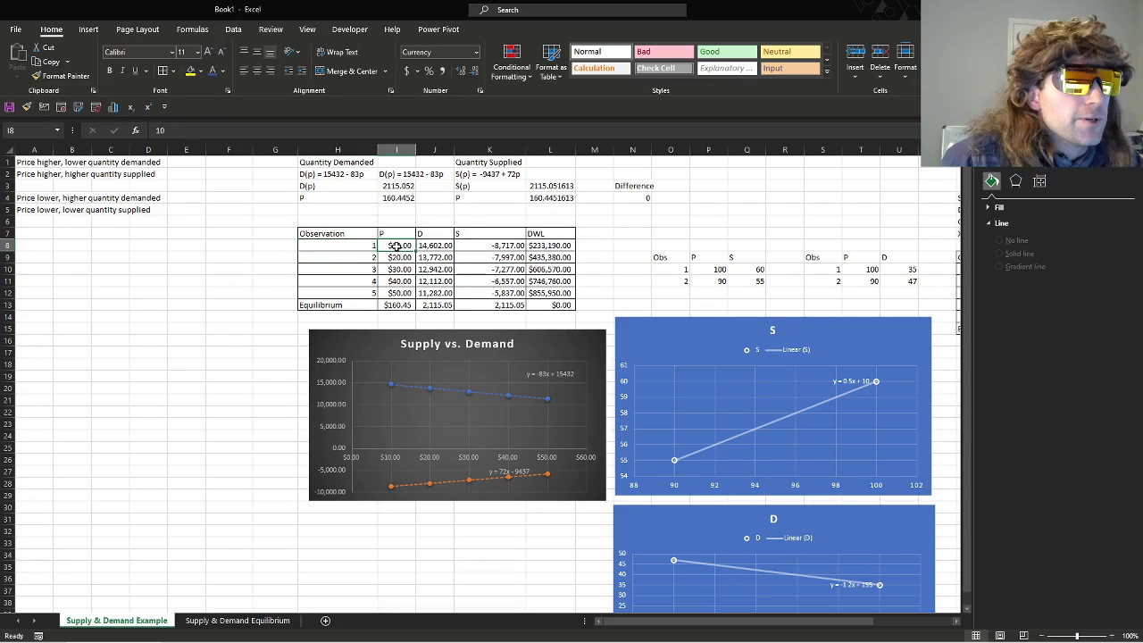
pyautogui.click(399, 305)
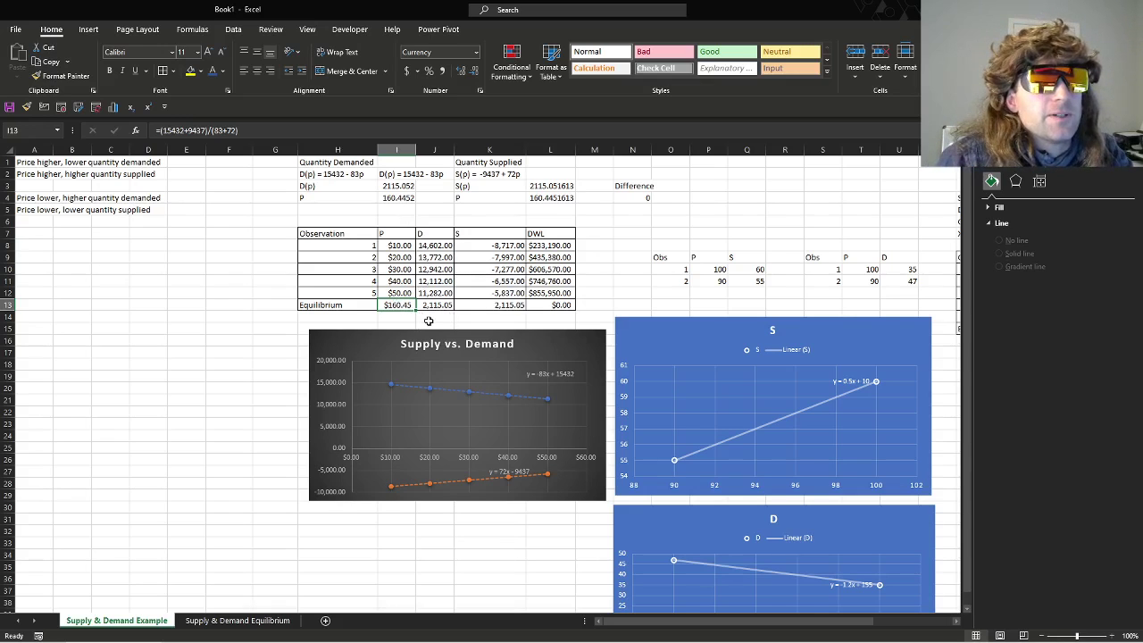
# Set the prices of observations 1 to 5 to 130, 140, 150, 160 and 170.
pyautogui.click(395, 249)
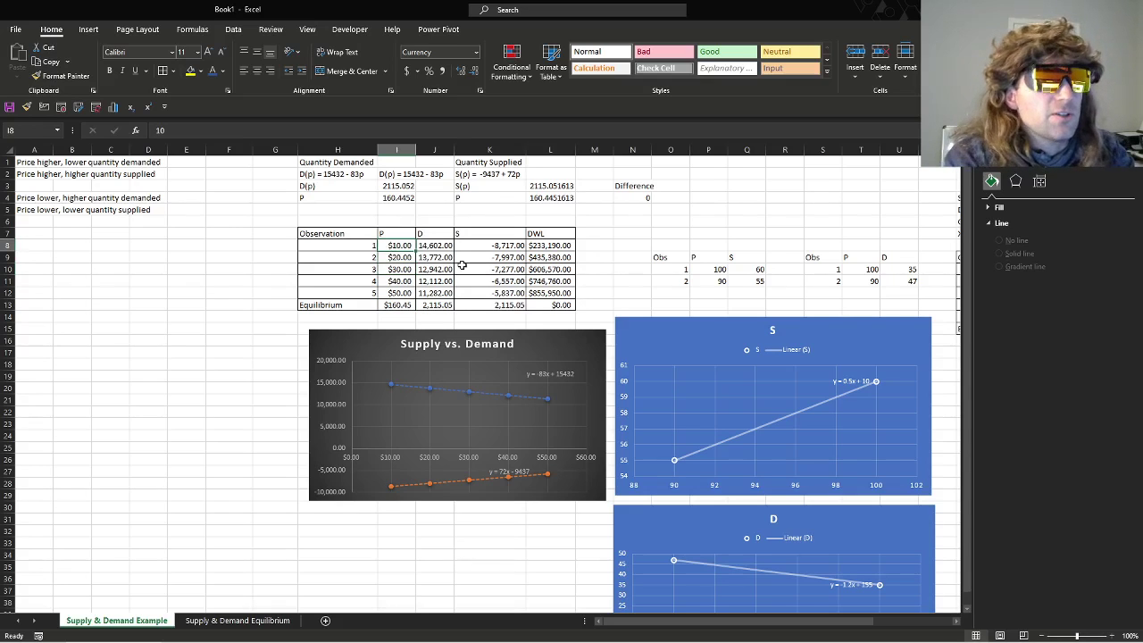
pyautogui.write('130')
pyautogui.press('Return')
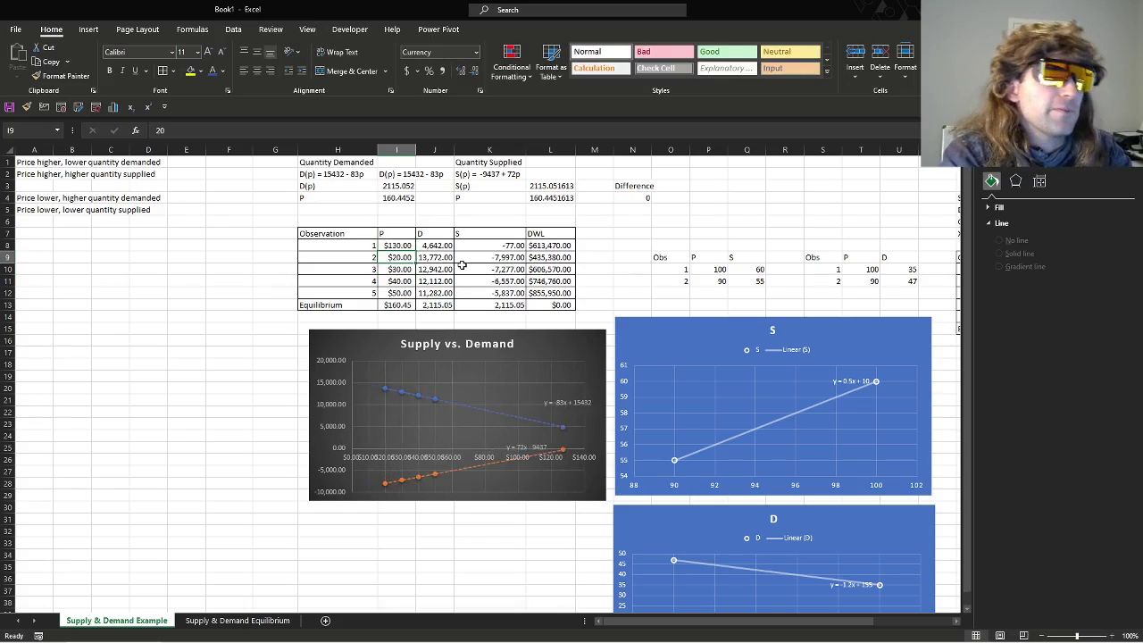
pyautogui.write('140')
pyautogui.press('Return')
pyautogui.write('15')
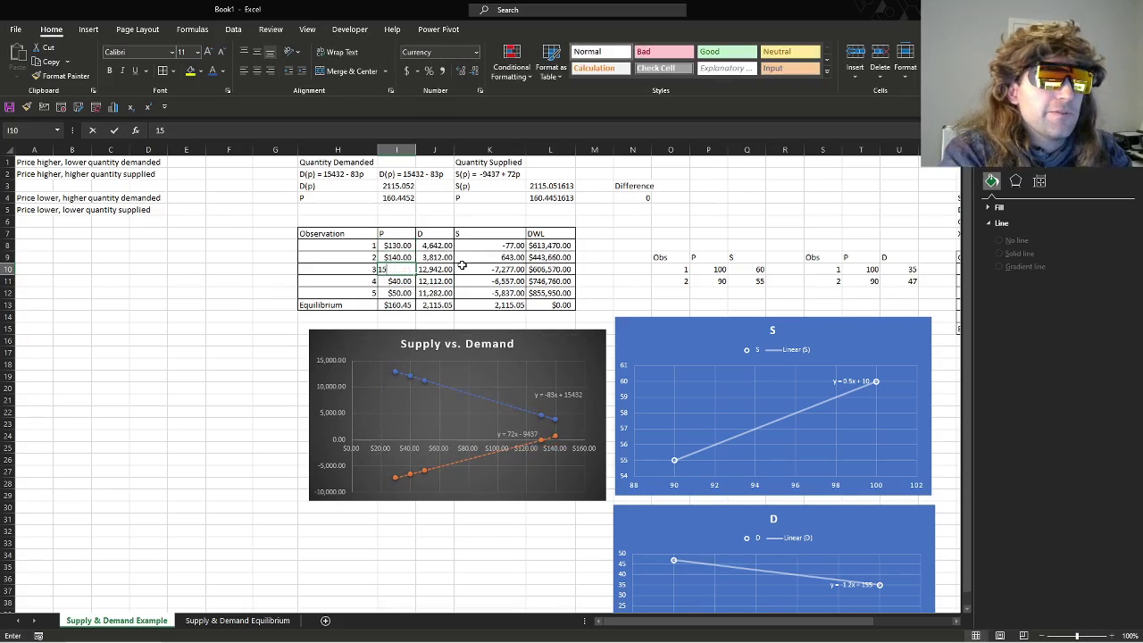
pyautogui.write('0')
pyautogui.press('Return')
pyautogui.write('160')
pyautogui.press('Return')
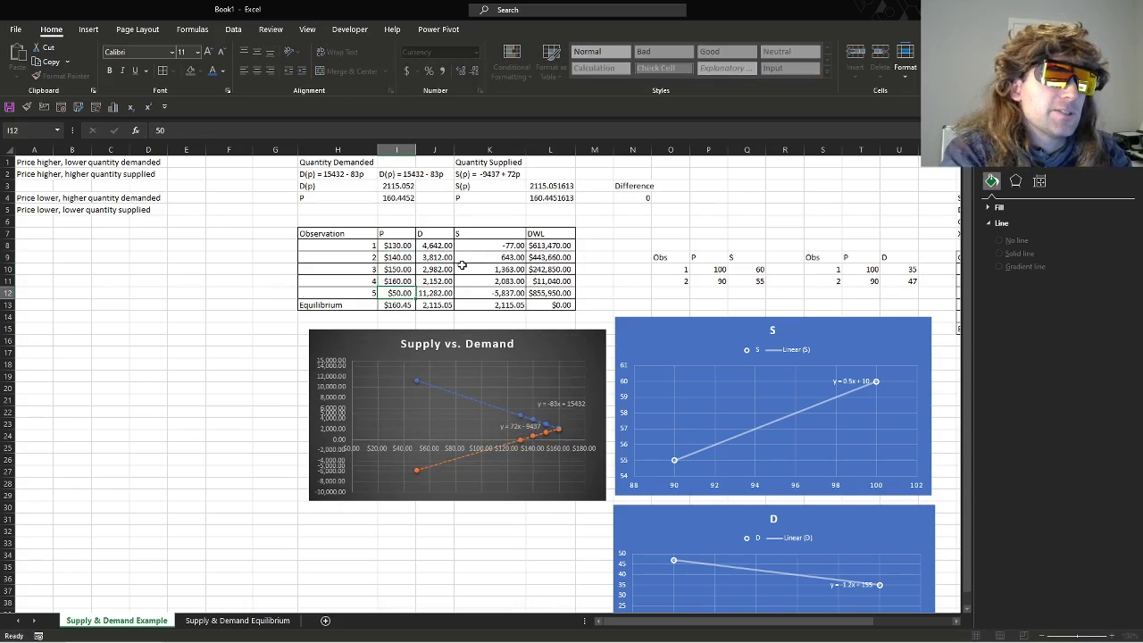
pyautogui.write('170')
pyautogui.press('Return')
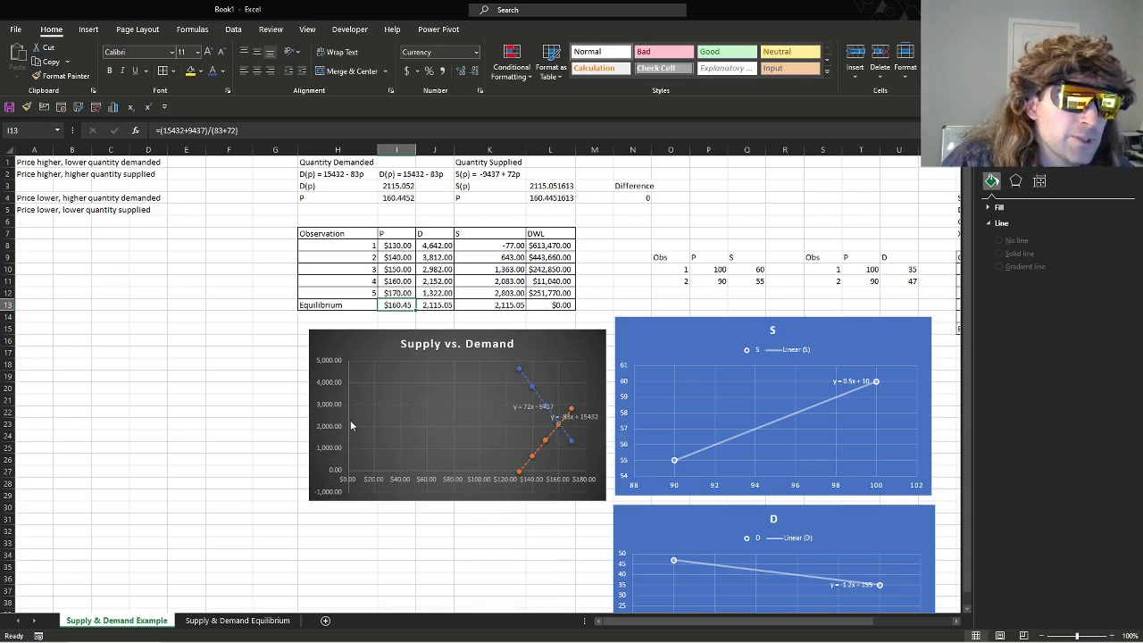
# Inspect the equilibrium demand and supply quantities and the DWL formula and values for the five observations.
pyautogui.moveTo(444, 305); pyautogui.dragTo(456, 306)
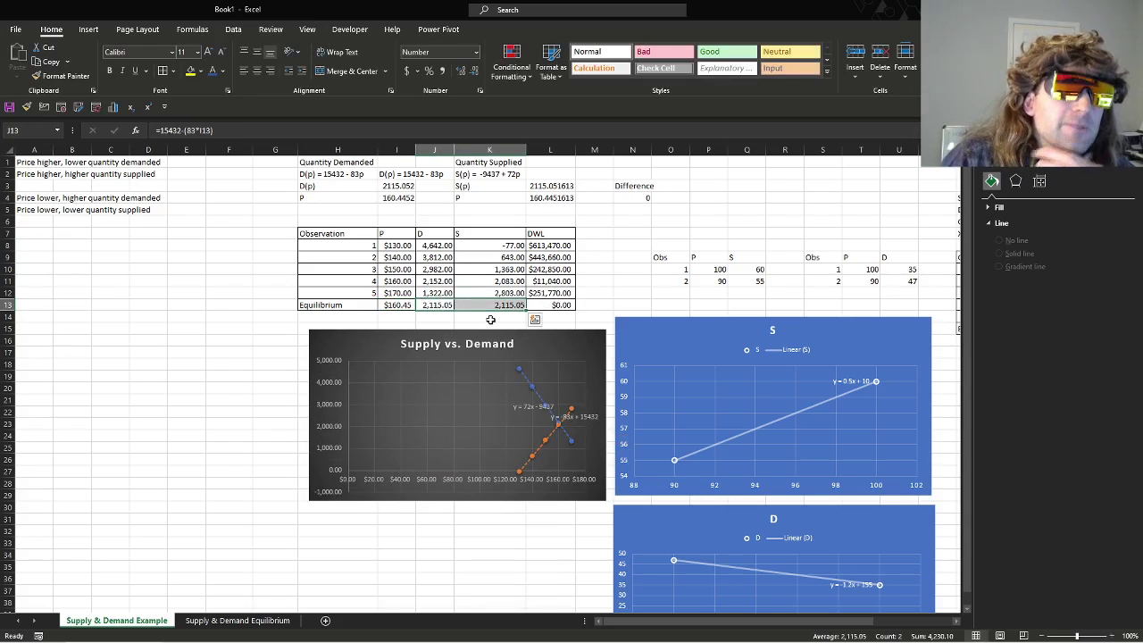
pyautogui.click(443, 305)
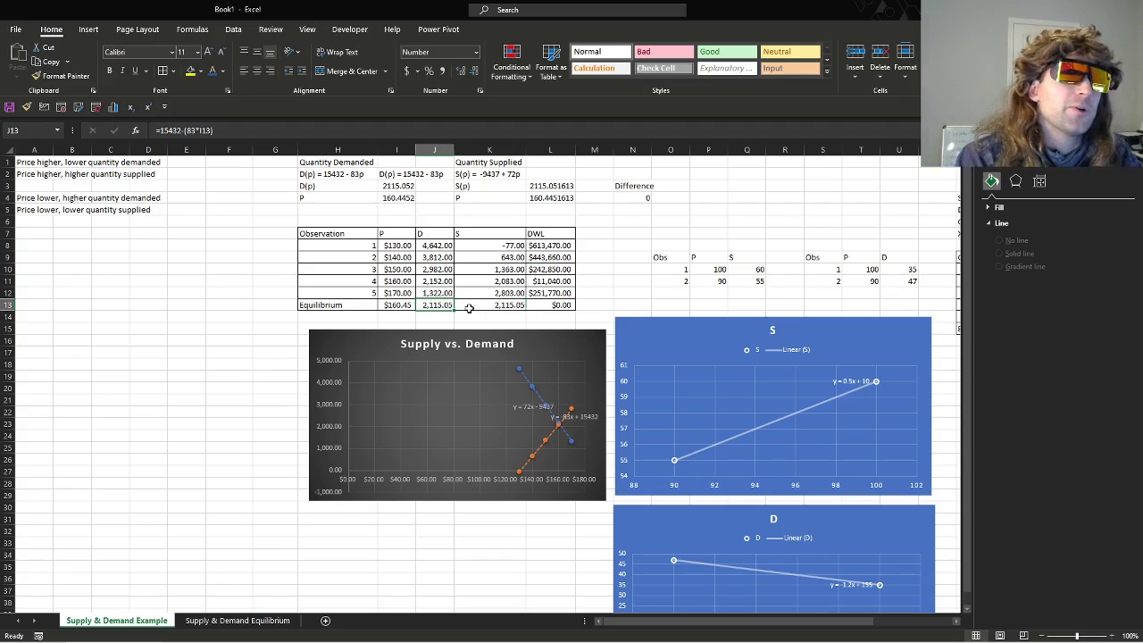
pyautogui.click(476, 306)
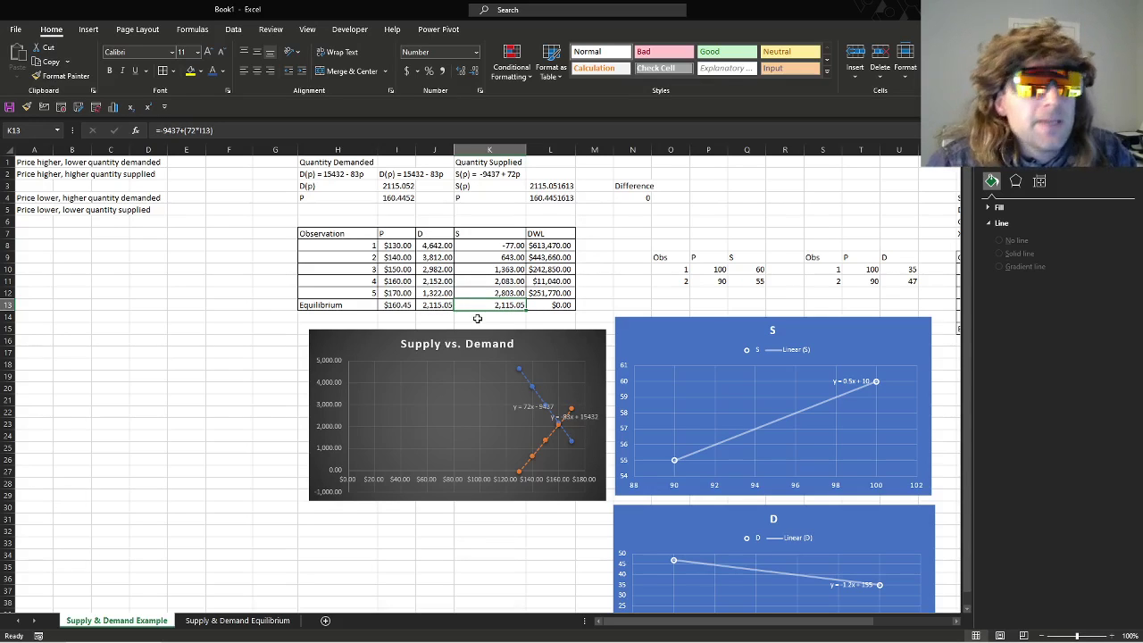
pyautogui.doubleClick(542, 247)
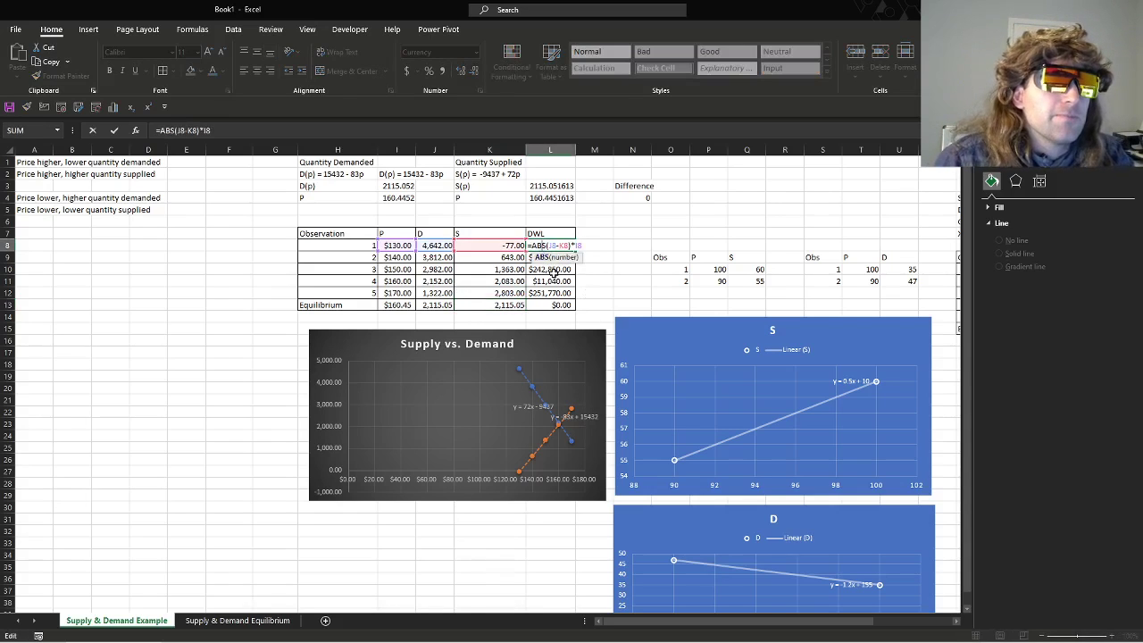
pyautogui.press('Escape')
pyautogui.click(551, 233)
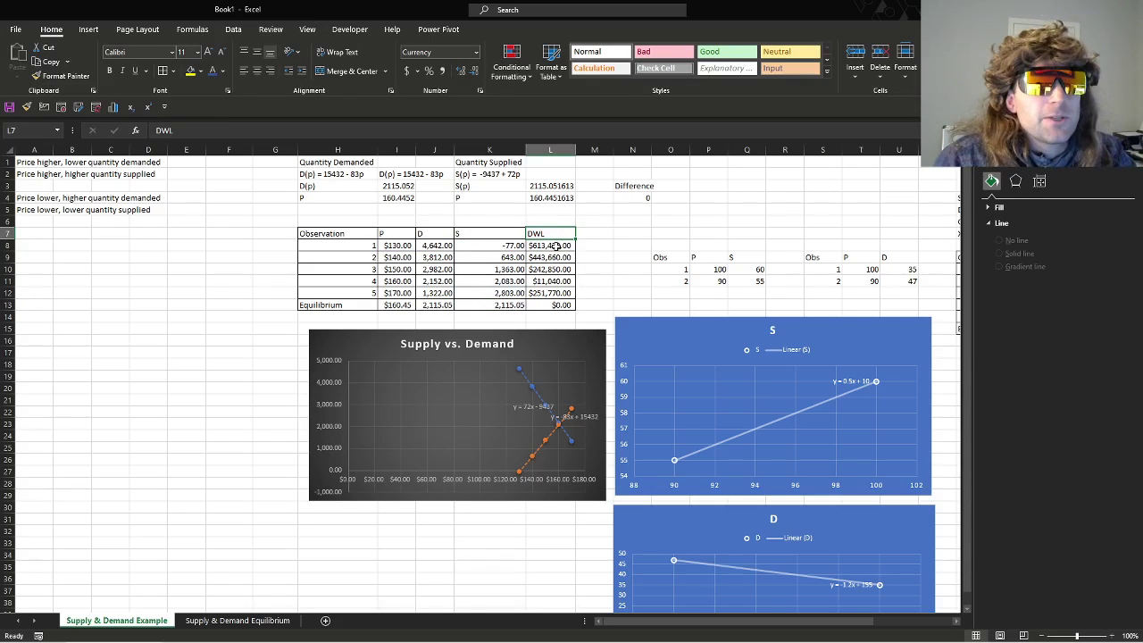
pyautogui.moveTo(555, 245); pyautogui.dragTo(559, 292)
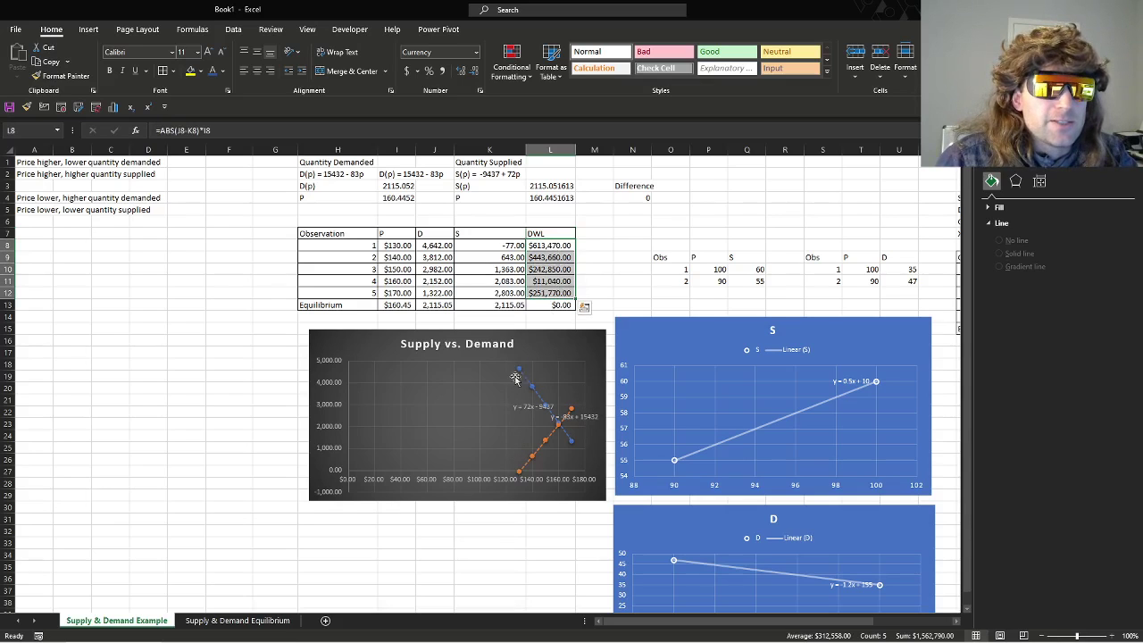
# Compare the price, demand, supply and DWL of observations 1 and 2 with the equilibrium price and DWL.
pyautogui.click(399, 247)
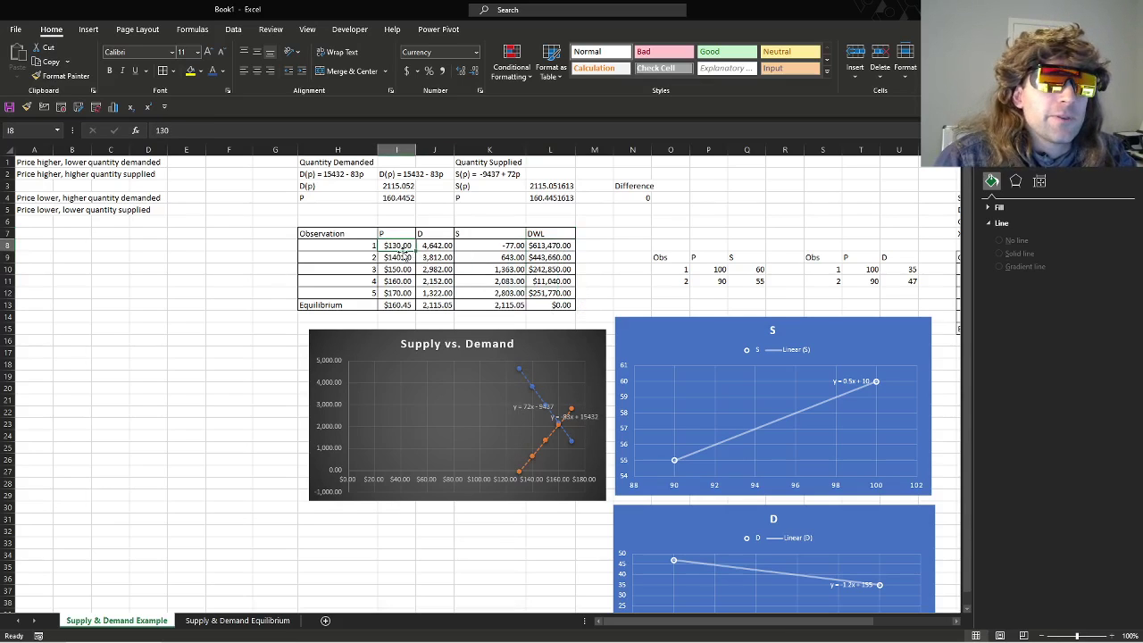
pyautogui.click(437, 247)
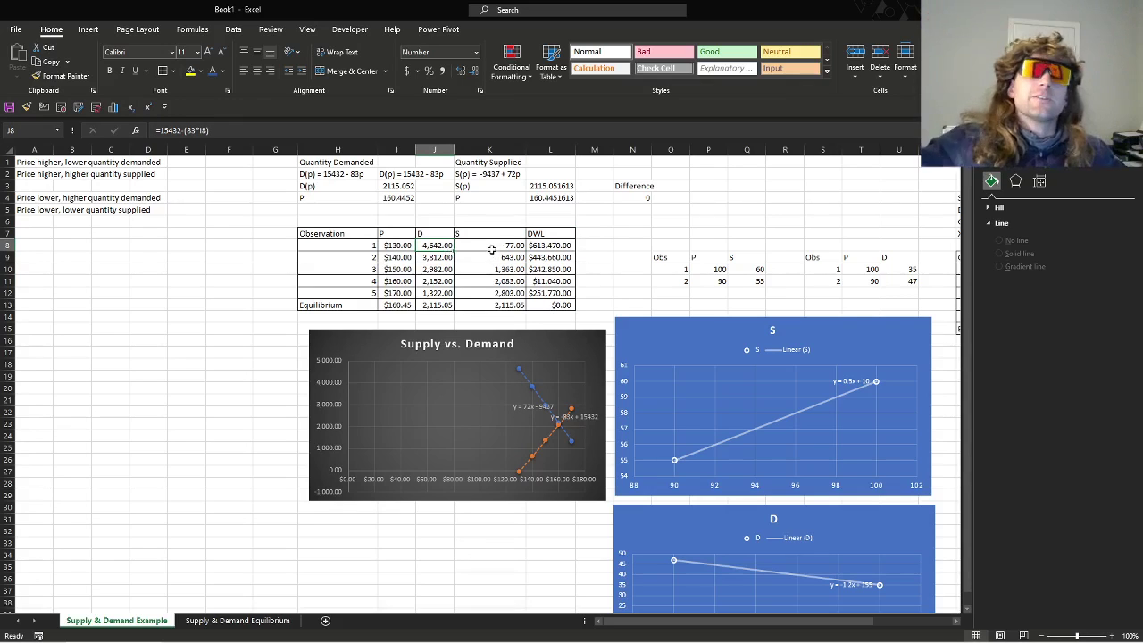
pyautogui.click(491, 249)
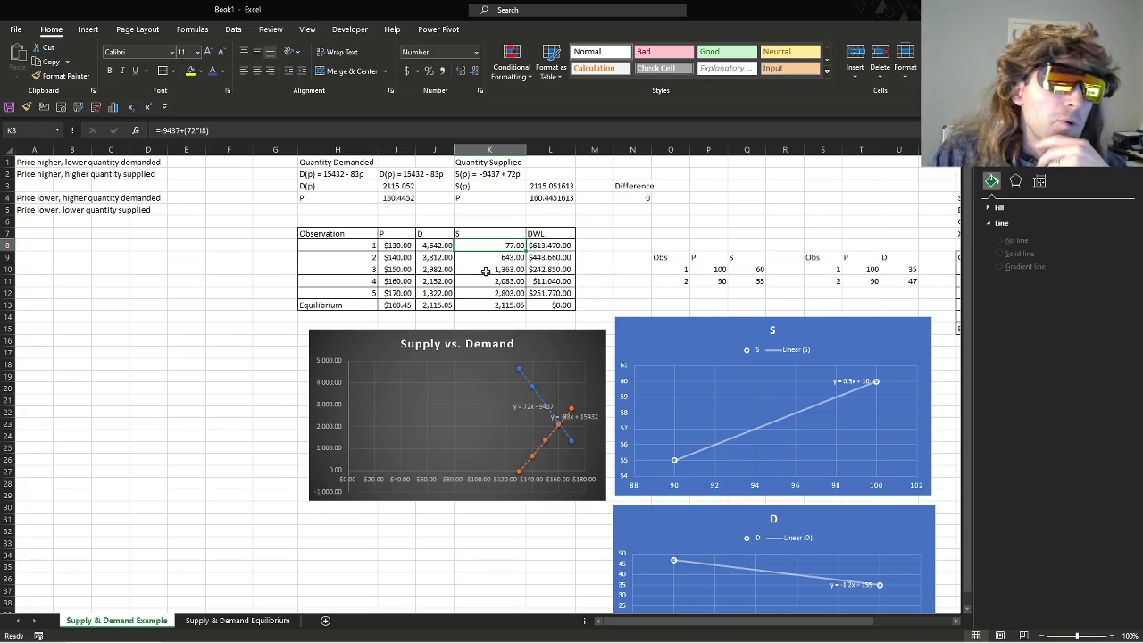
pyautogui.click(551, 247)
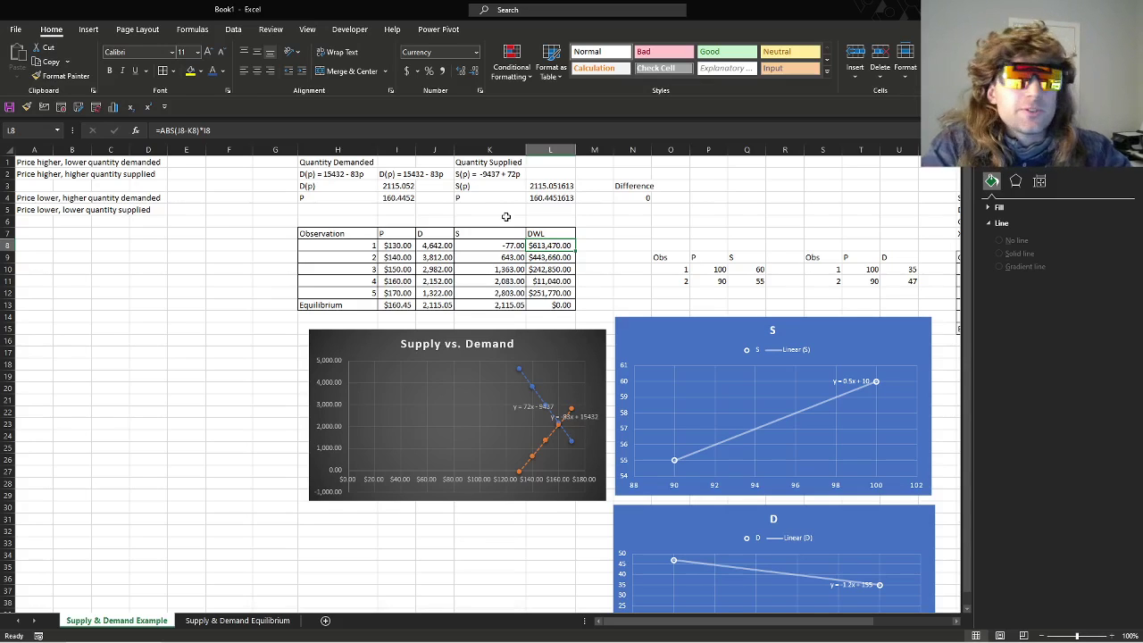
pyautogui.moveTo(398, 259); pyautogui.dragTo(440, 258)
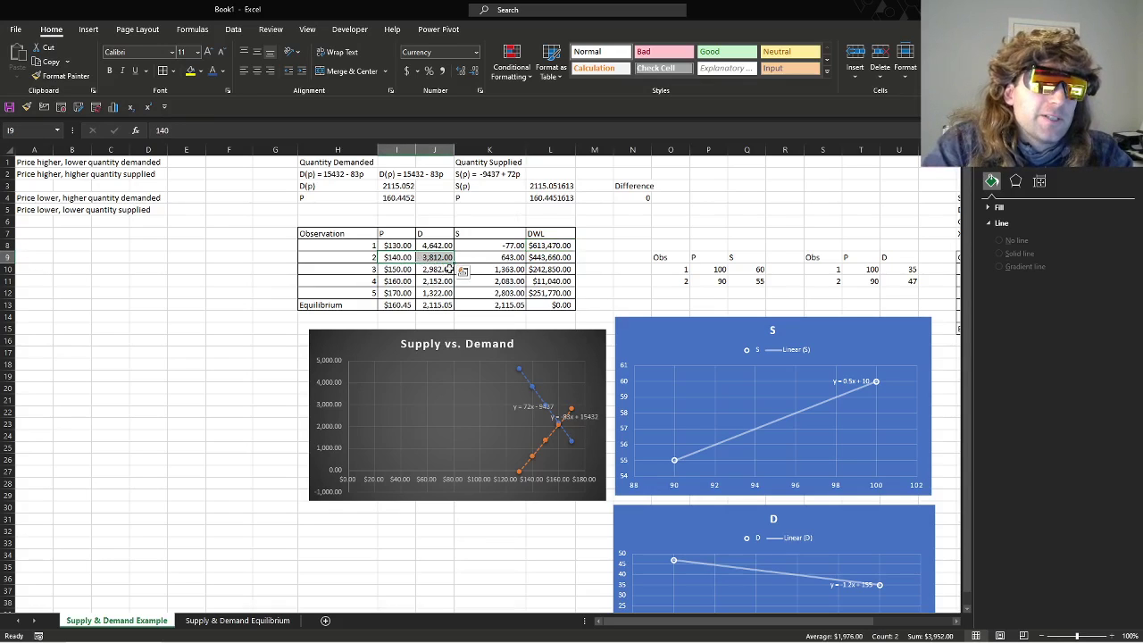
pyautogui.click(399, 258)
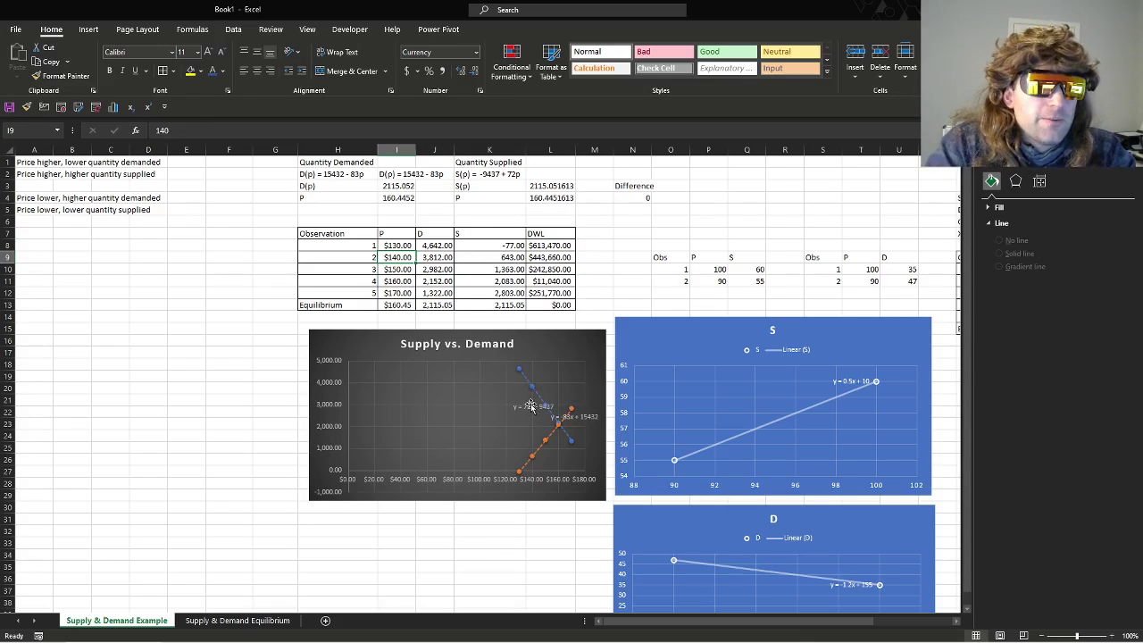
pyautogui.click(402, 305)
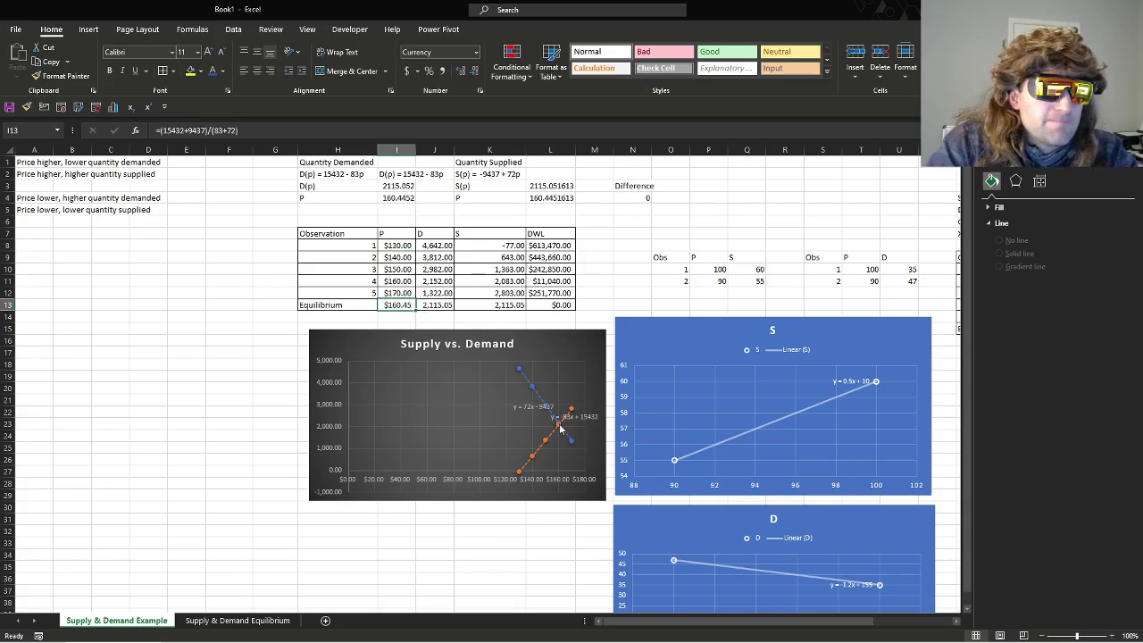
pyautogui.click(562, 309)
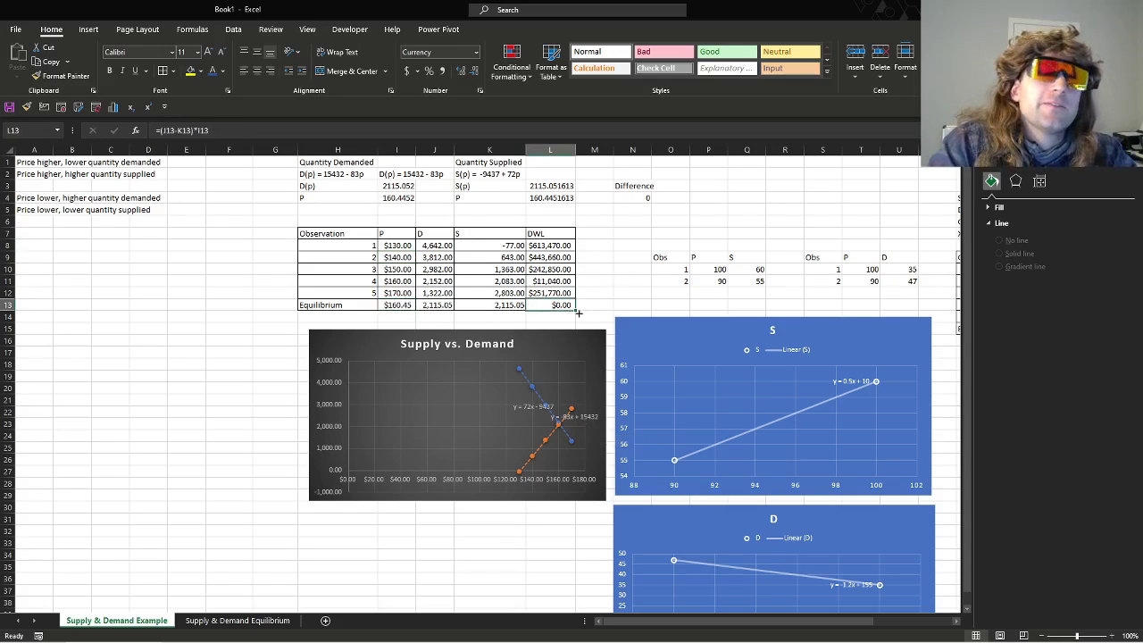
pyautogui.click(548, 247)
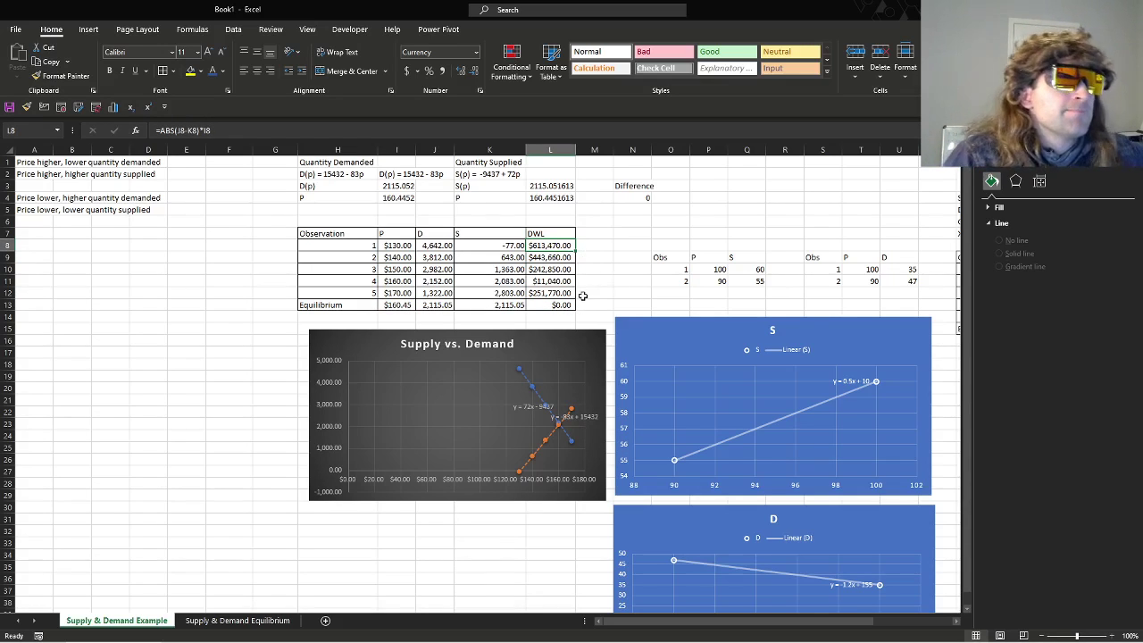
pyautogui.click(411, 246)
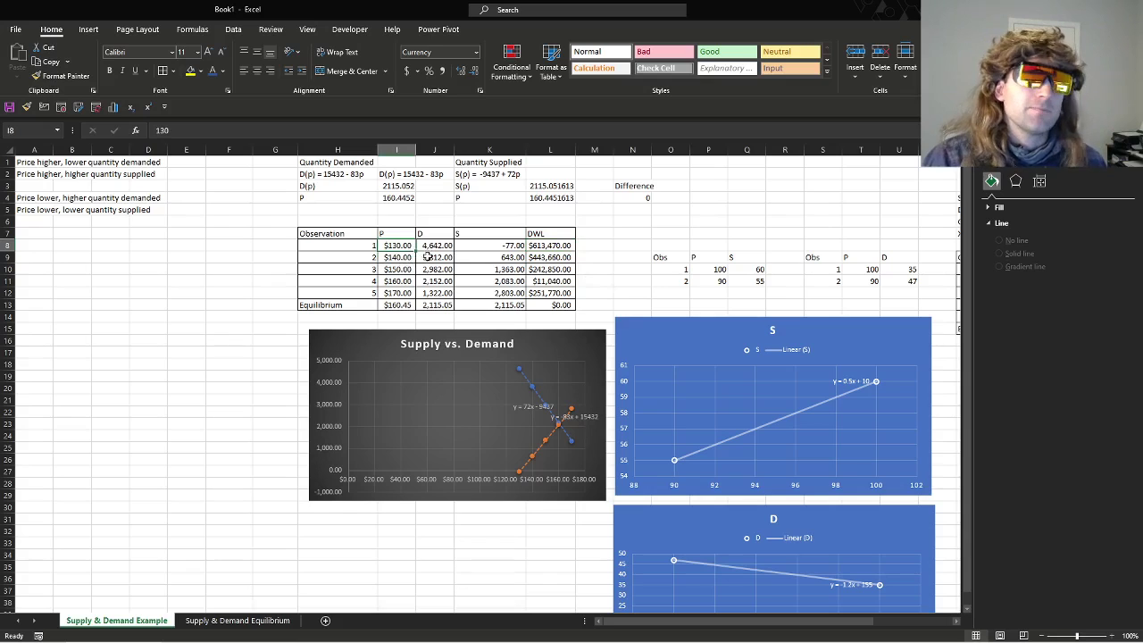
pyautogui.click(433, 246)
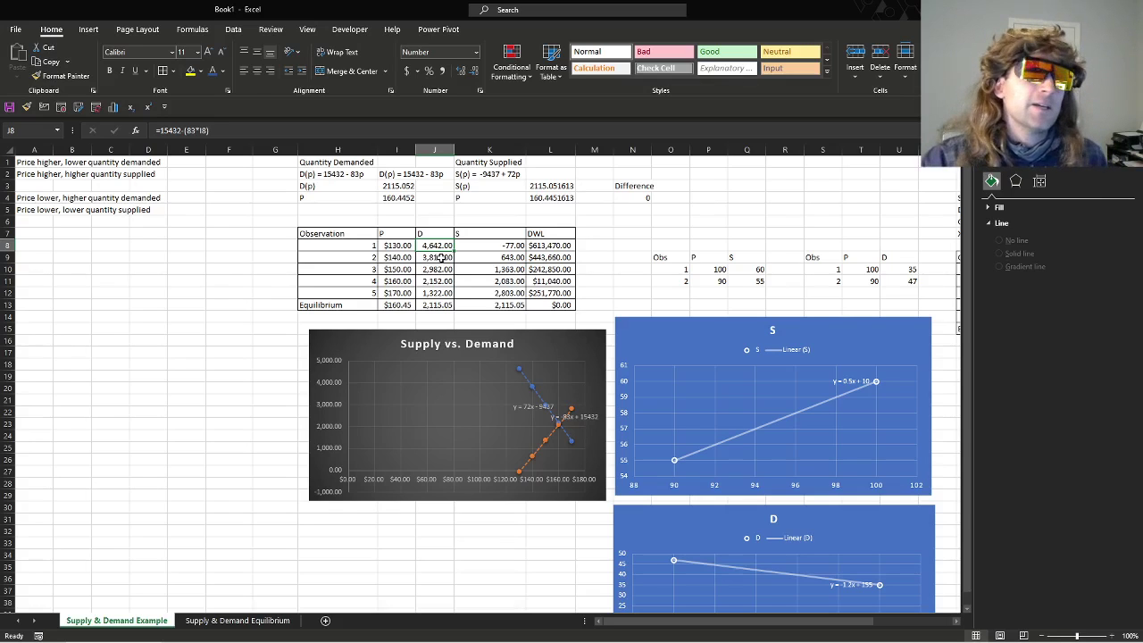
# Compare the DWL of observation 1 with the price, demand and supply quantities in the equilibrium row.
pyautogui.click(544, 243)
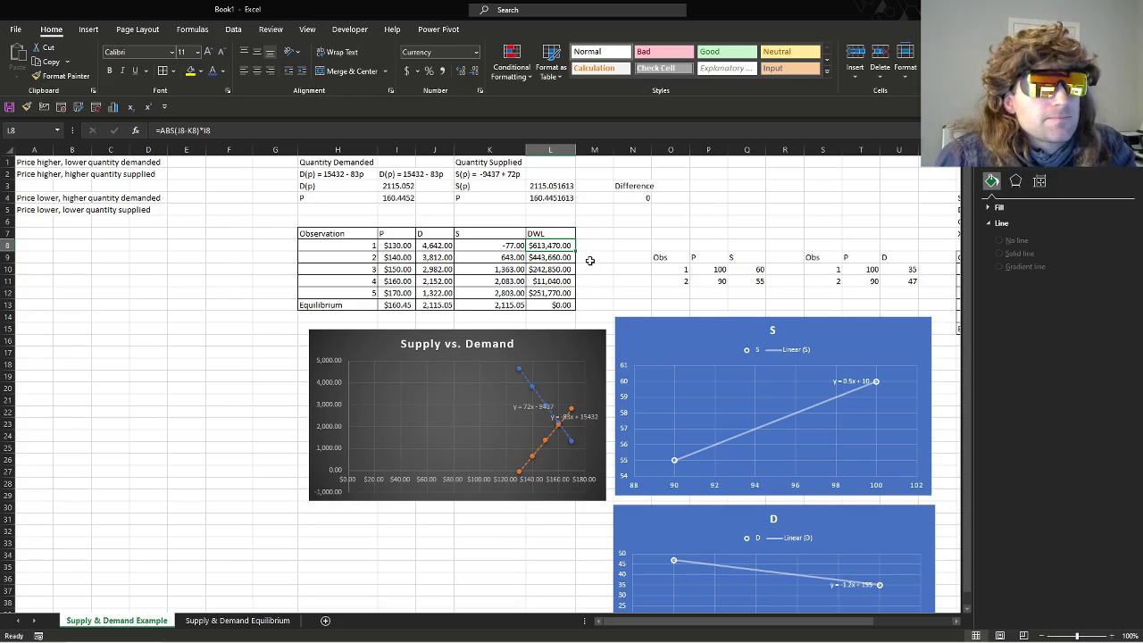
pyautogui.click(589, 257)
pyautogui.click(473, 305)
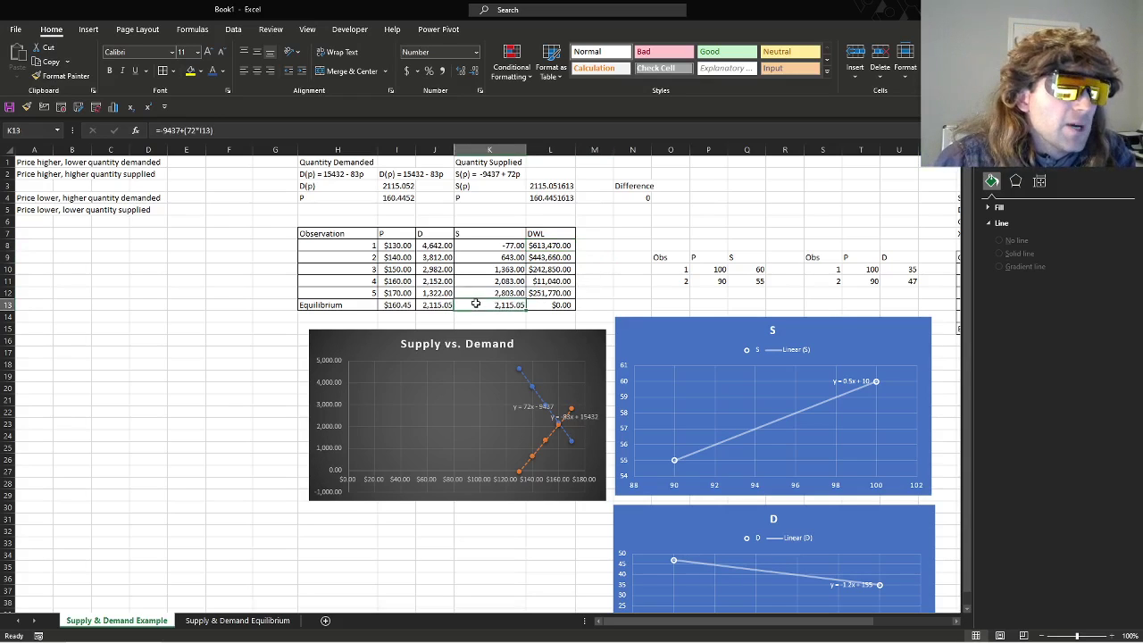
pyautogui.click(447, 304)
pyautogui.click(400, 304)
pyautogui.click(438, 305)
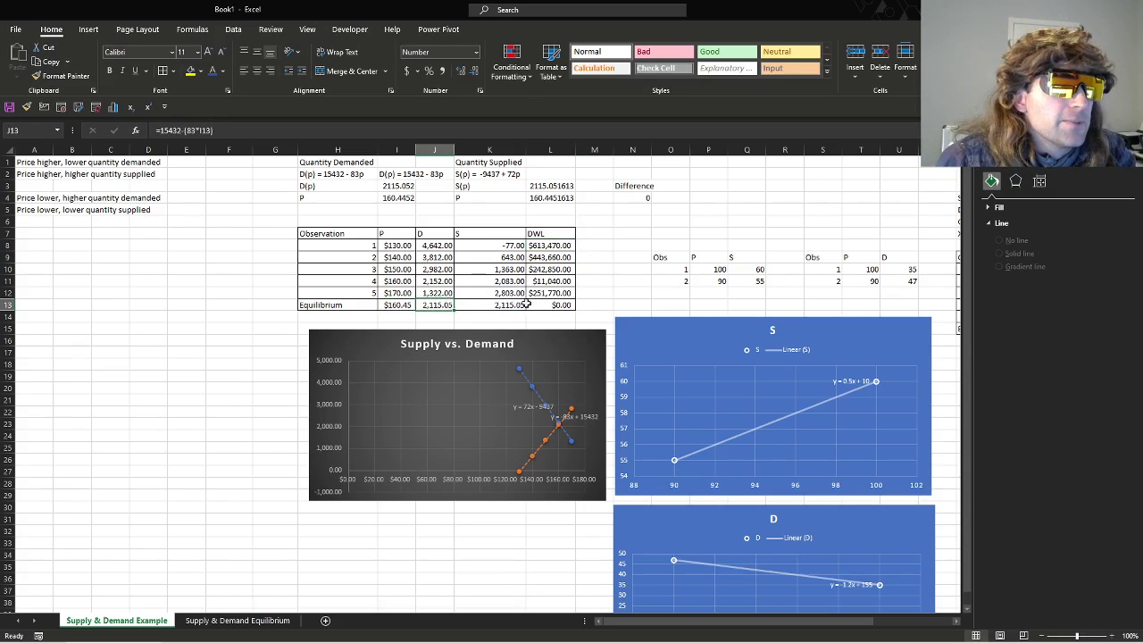
pyautogui.click(527, 304)
pyautogui.click(473, 305)
pyautogui.click(438, 304)
pyautogui.click(473, 305)
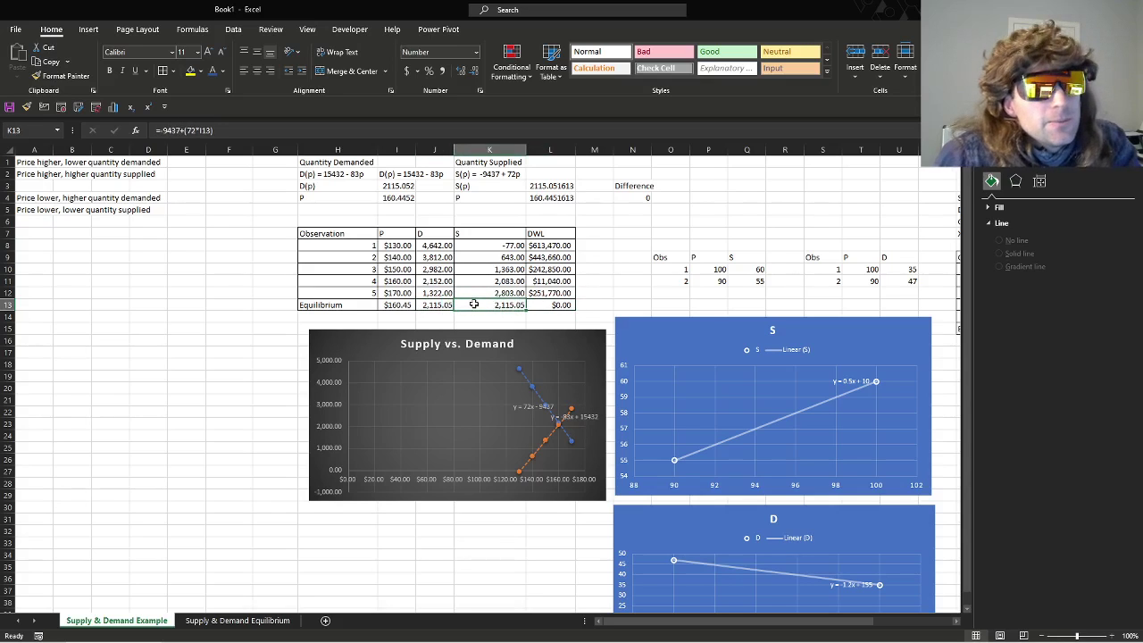
pyautogui.click(592, 305)
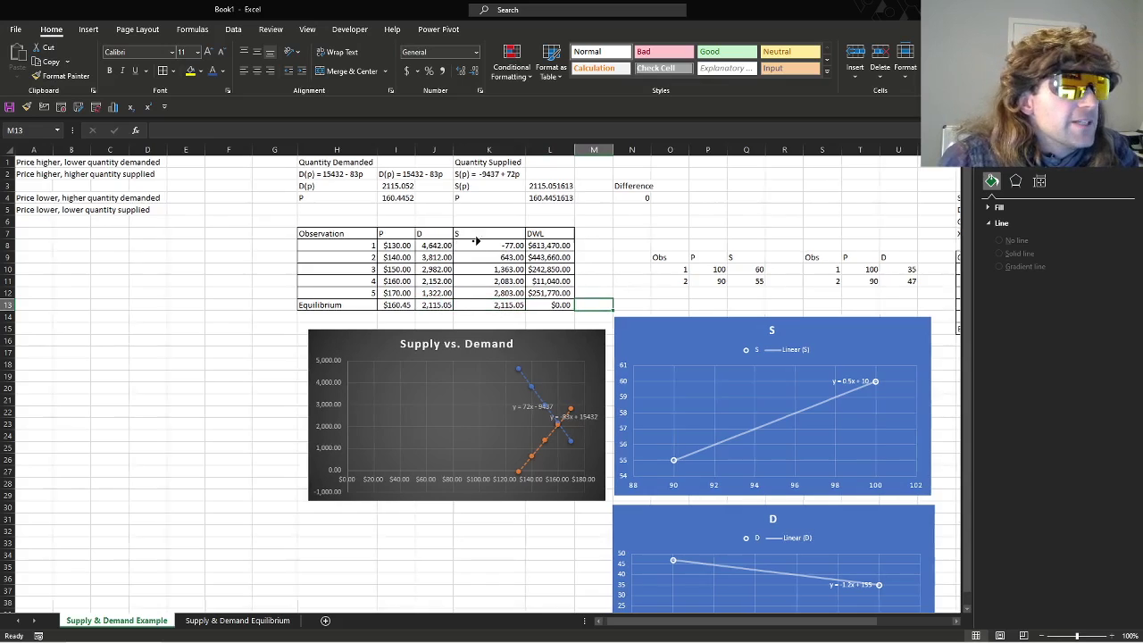
# Examine the prices and quantities in the two-observation supply and demand tables above the S chart.
pyautogui.hscroll(4, 500, 241)
pyautogui.hscroll(1, 677, 228)
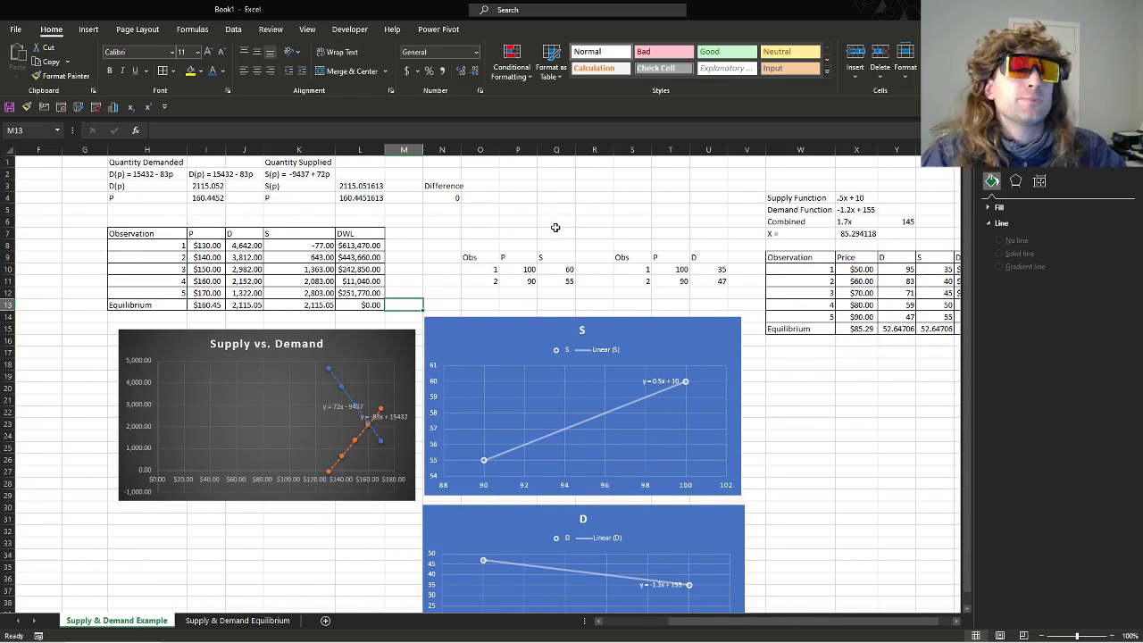
pyautogui.hscroll(1, 554, 219)
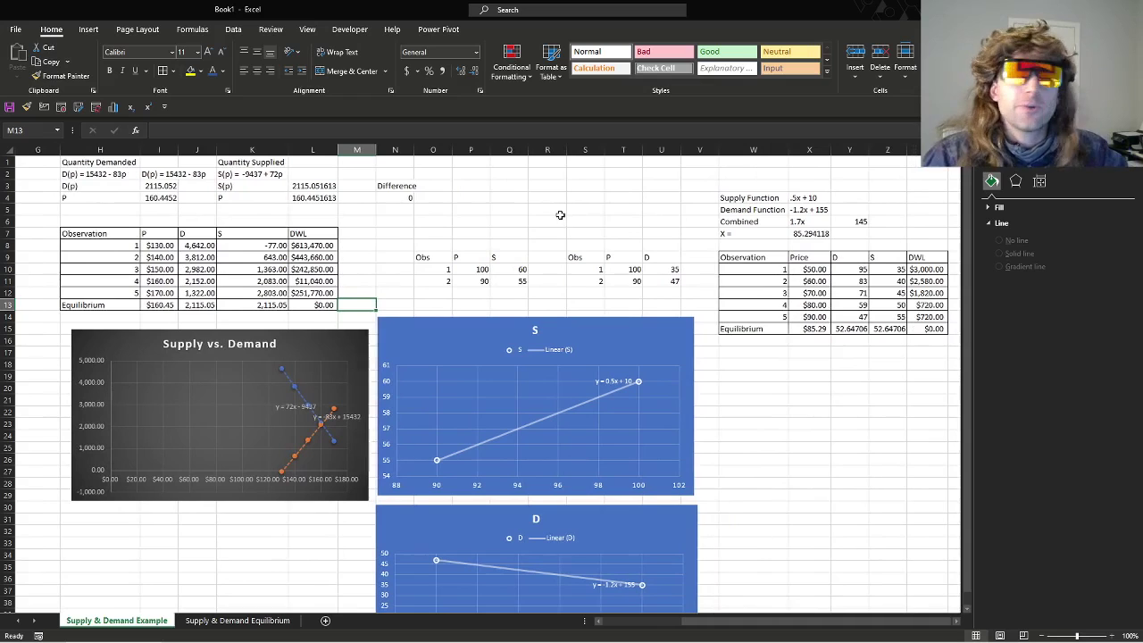
pyautogui.click(488, 270)
pyautogui.click(433, 269)
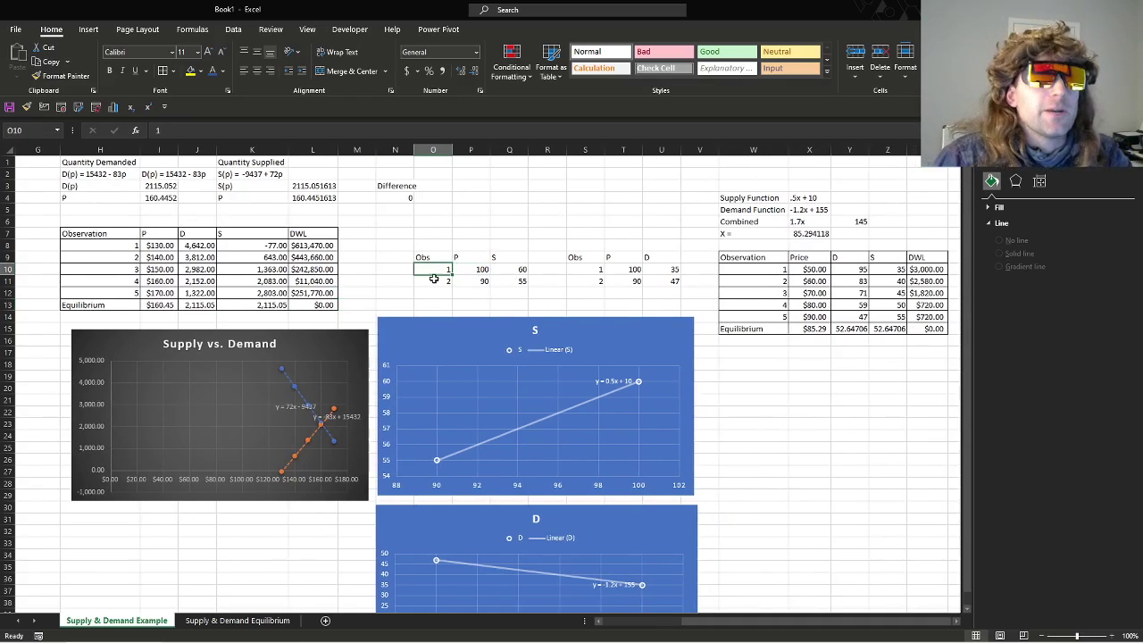
pyautogui.click(584, 281)
pyautogui.click(477, 258)
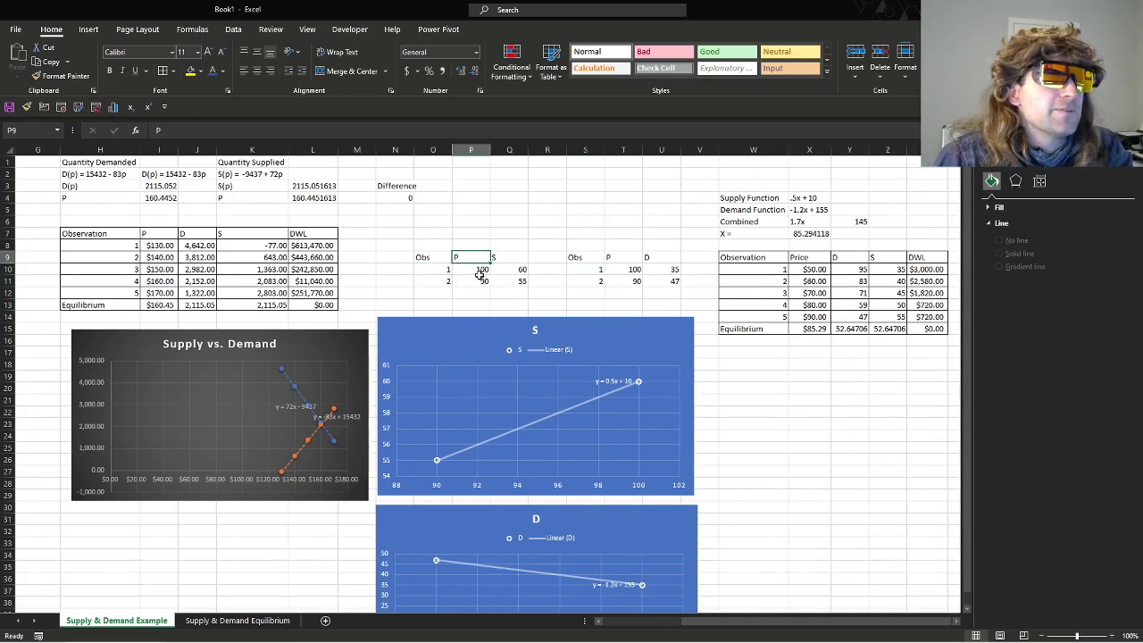
pyautogui.moveTo(473, 269); pyautogui.dragTo(473, 280)
pyautogui.moveTo(618, 276); pyautogui.dragTo(659, 284)
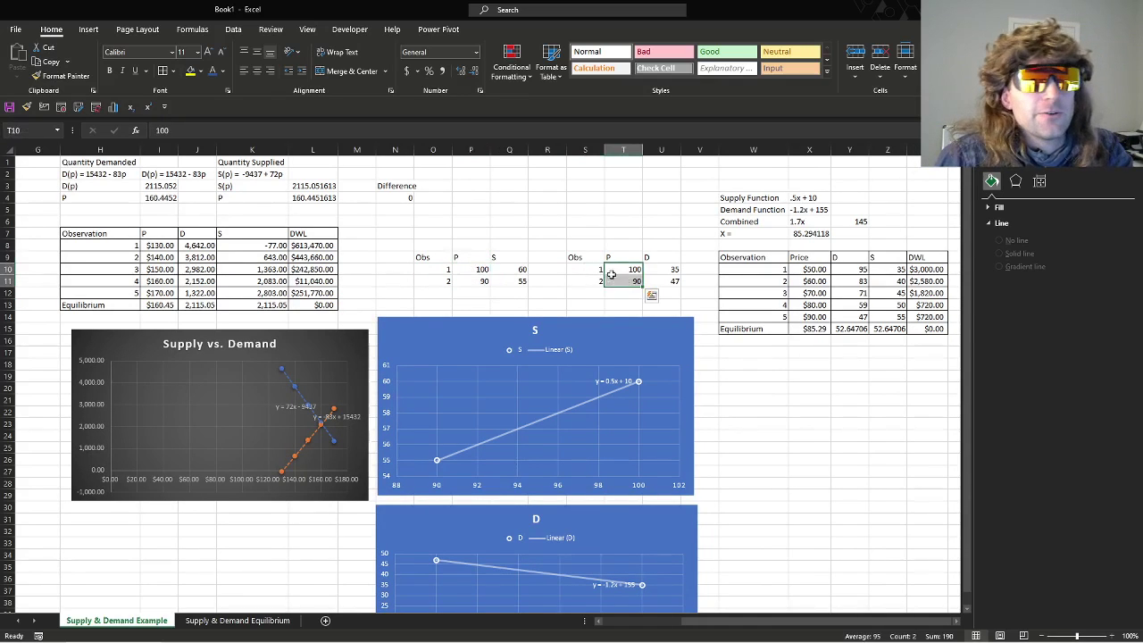
pyautogui.click(509, 258)
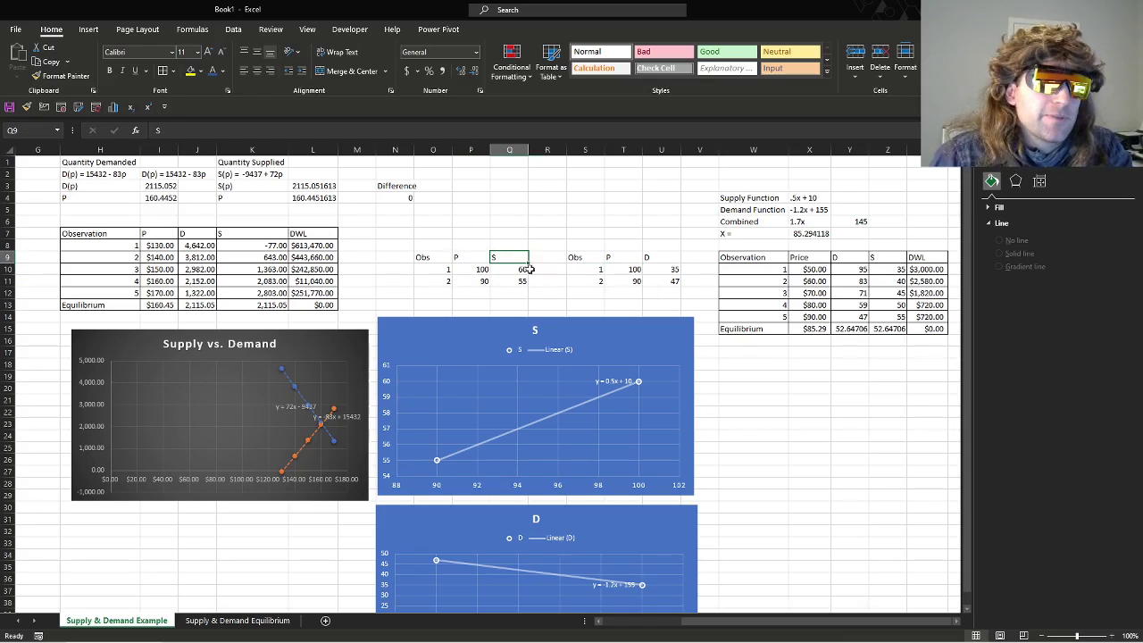
pyautogui.click(518, 270)
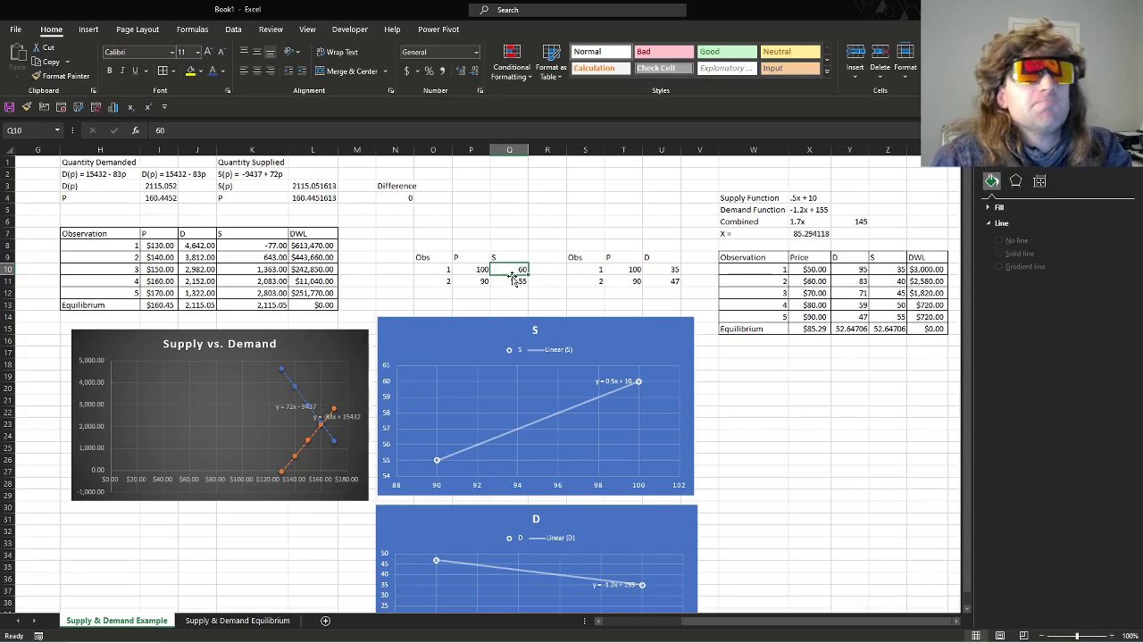
pyautogui.click(516, 282)
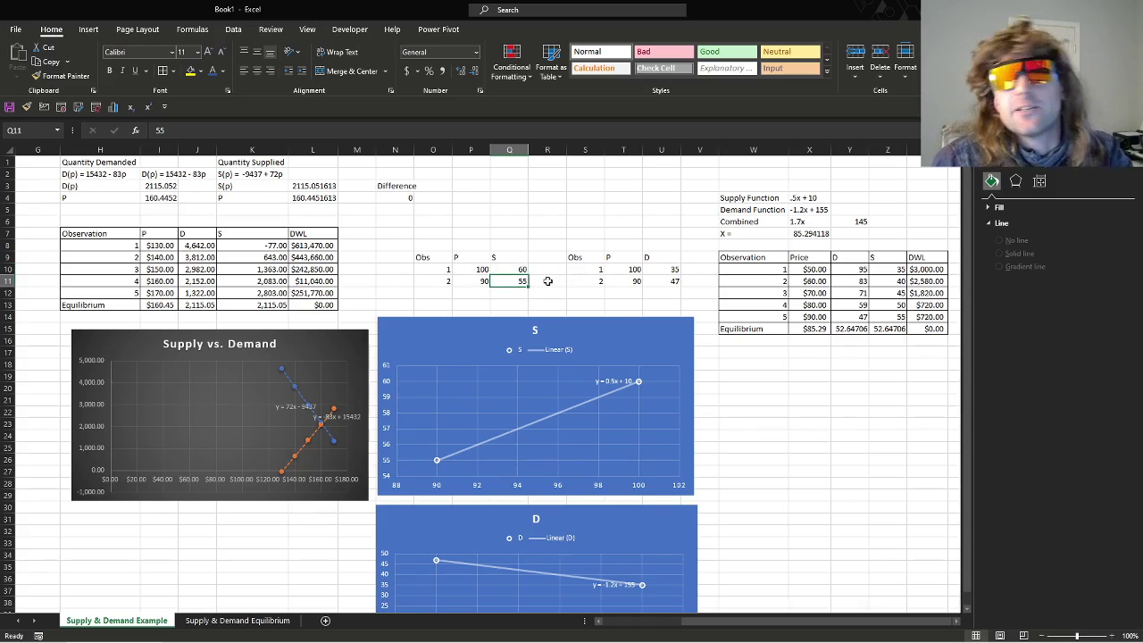
pyautogui.click(673, 270)
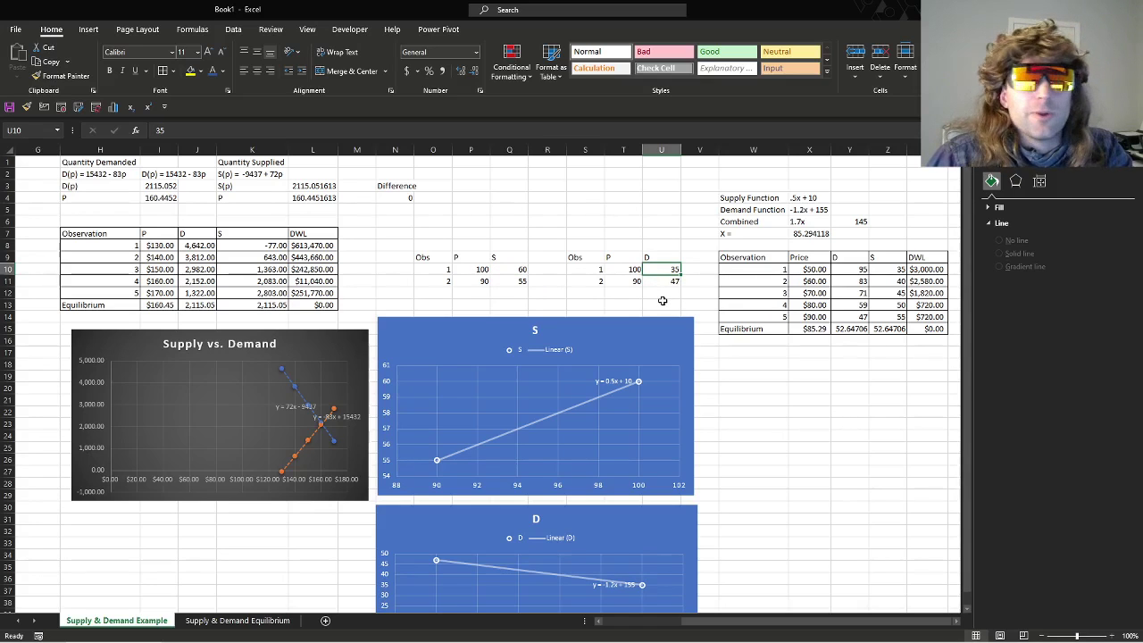
pyautogui.click(663, 293)
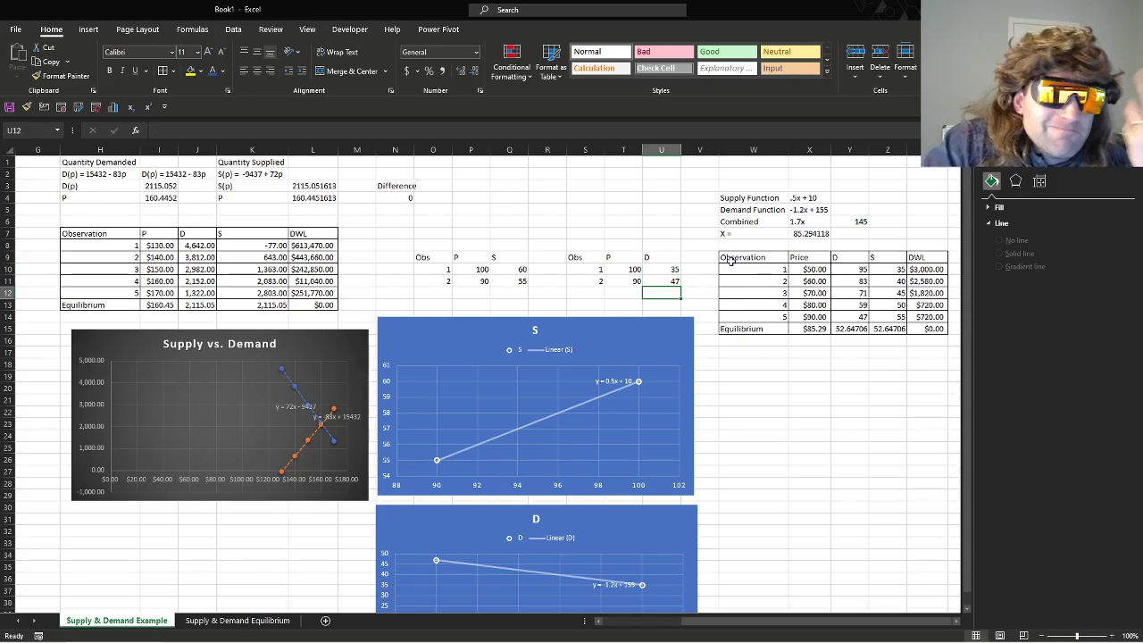
# Write the supply and demand functions set equal as the text ".5x + 10 = -1.2x + 155" in cell Y2.
pyautogui.hscroll(1, 660, 224)
pyautogui.hscroll(1, 717, 224)
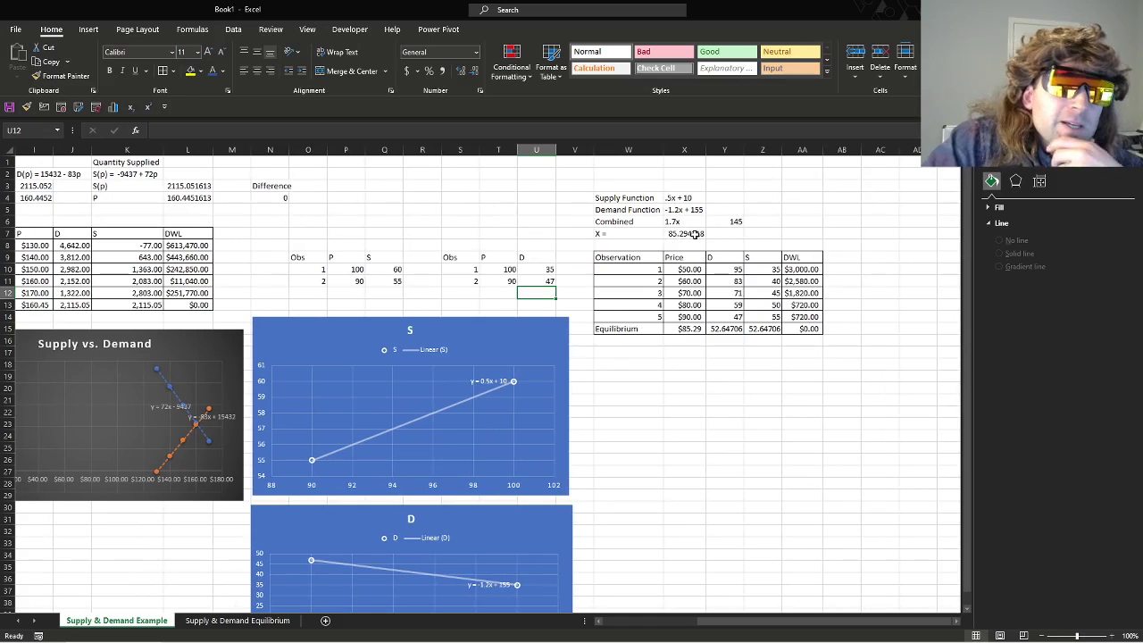
pyautogui.click(743, 175)
pyautogui.write('=')
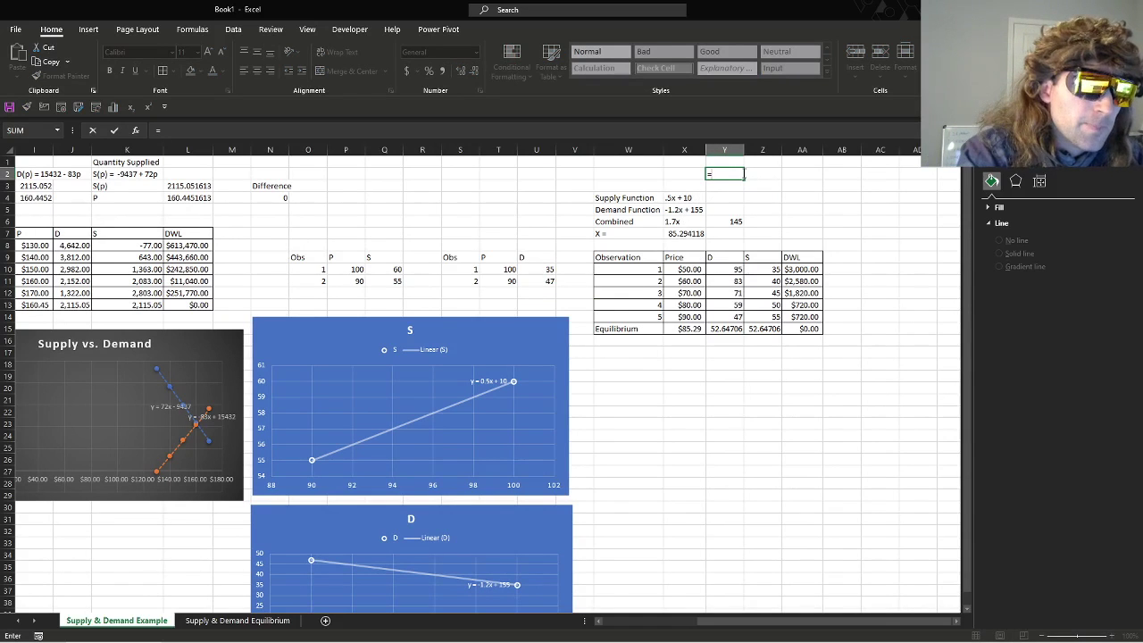
pyautogui.press('Escape')
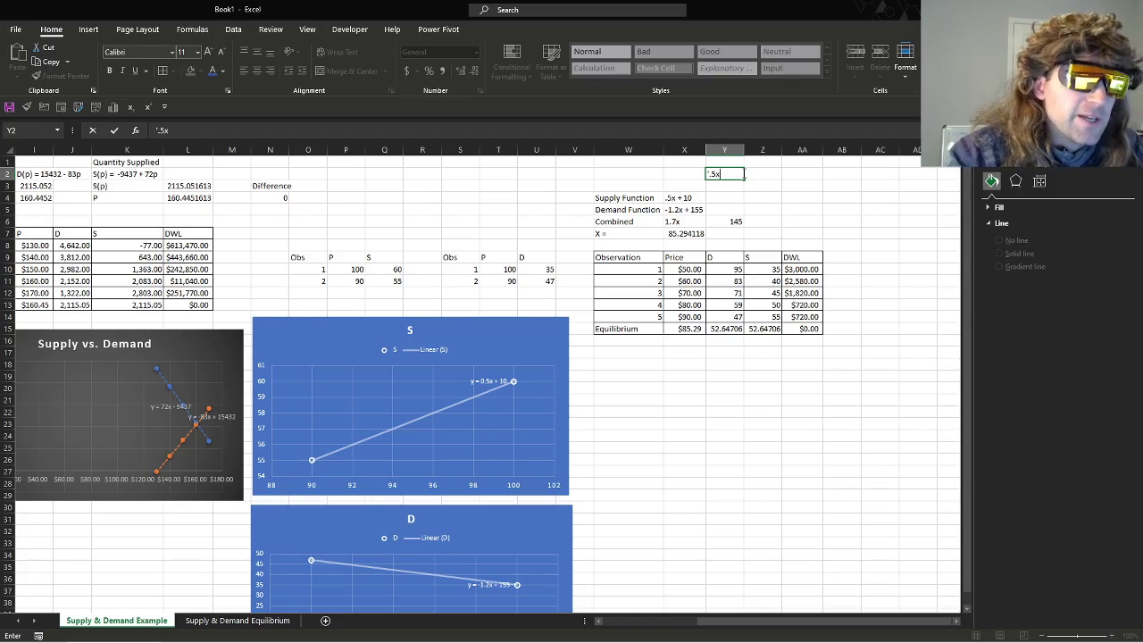
pyautogui.write("'.5x + 10")
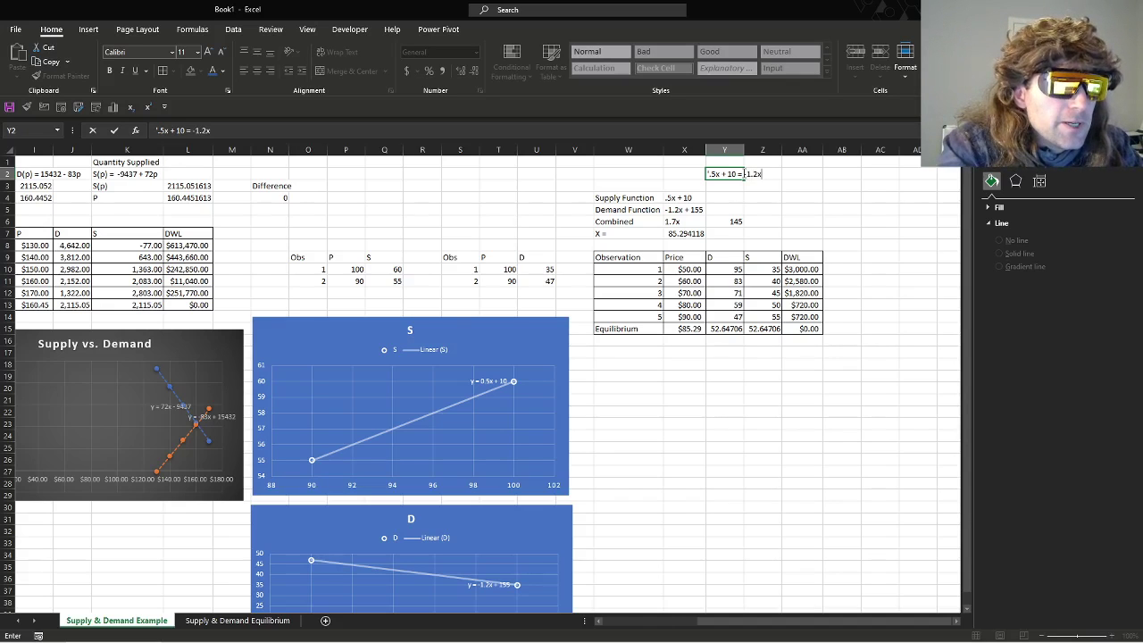
pyautogui.write('= -1.2x + 155')
pyautogui.press('Return')
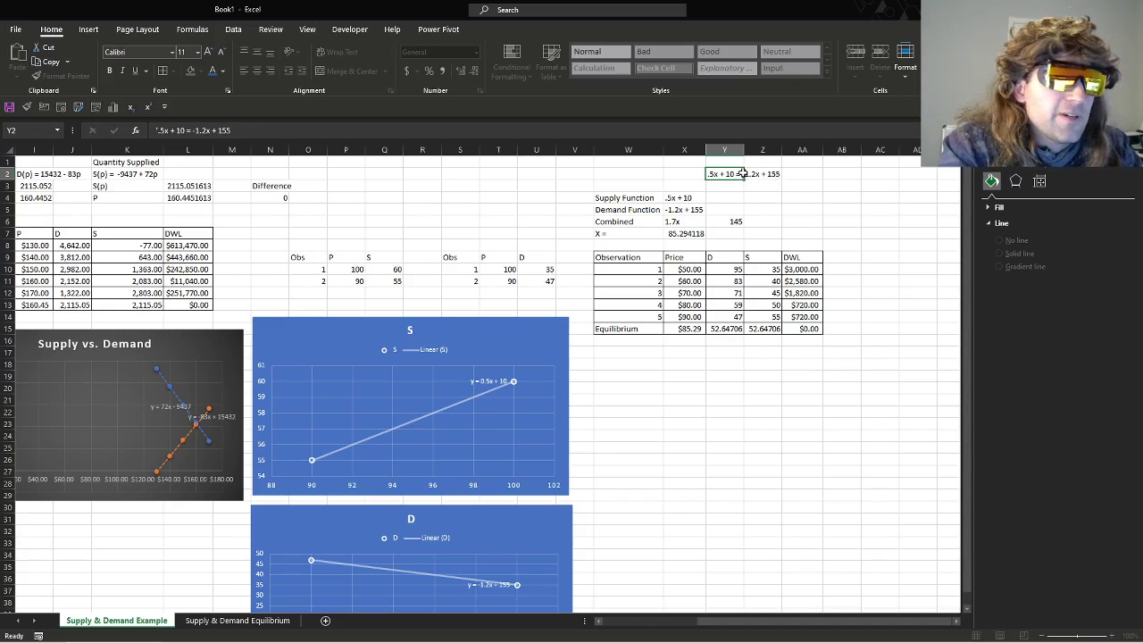
# Write the collected x terms ".5x+1.2x" in AB2 and the constants "155-10" as text in AB3.
pyautogui.click(846, 173)
pyautogui.write('.5x+')
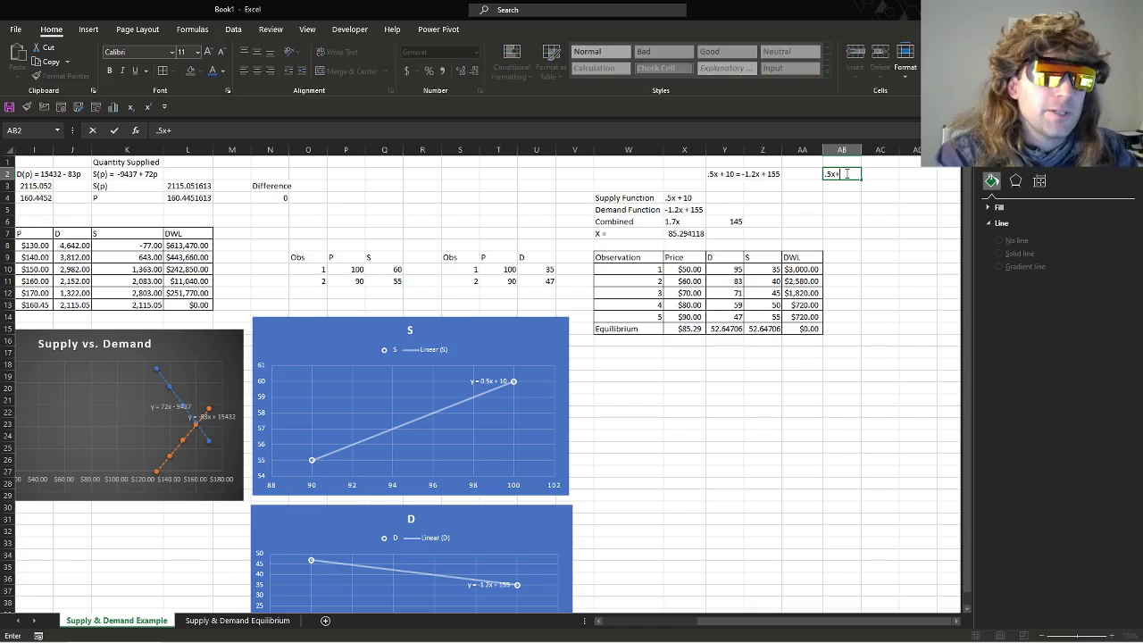
pyautogui.write('1.2x')
pyautogui.press('Return')
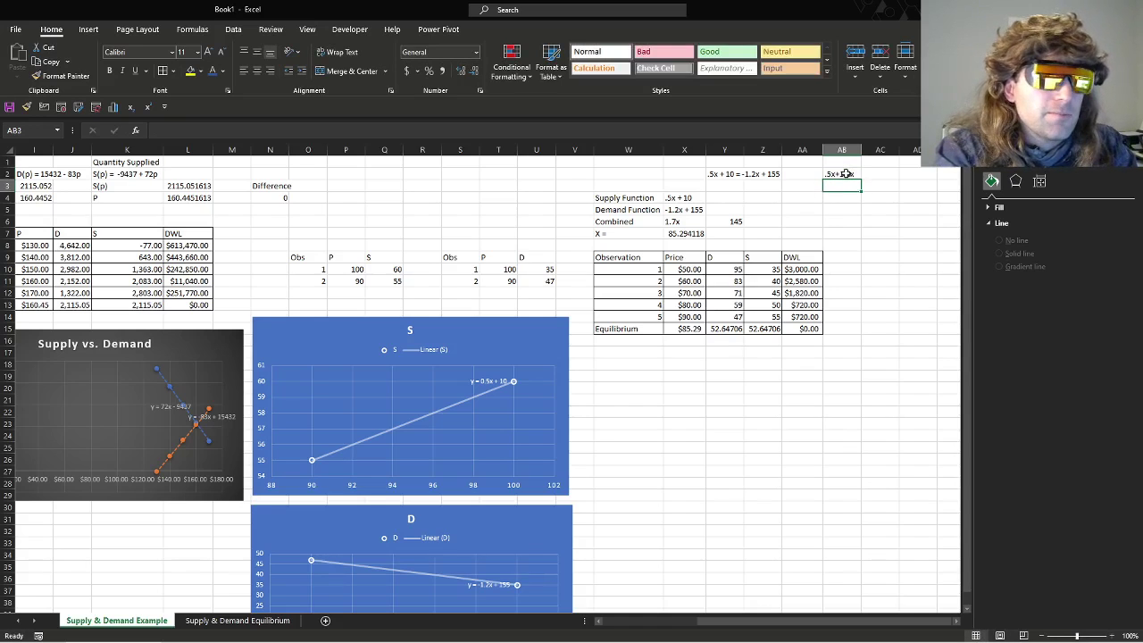
pyautogui.write("'")
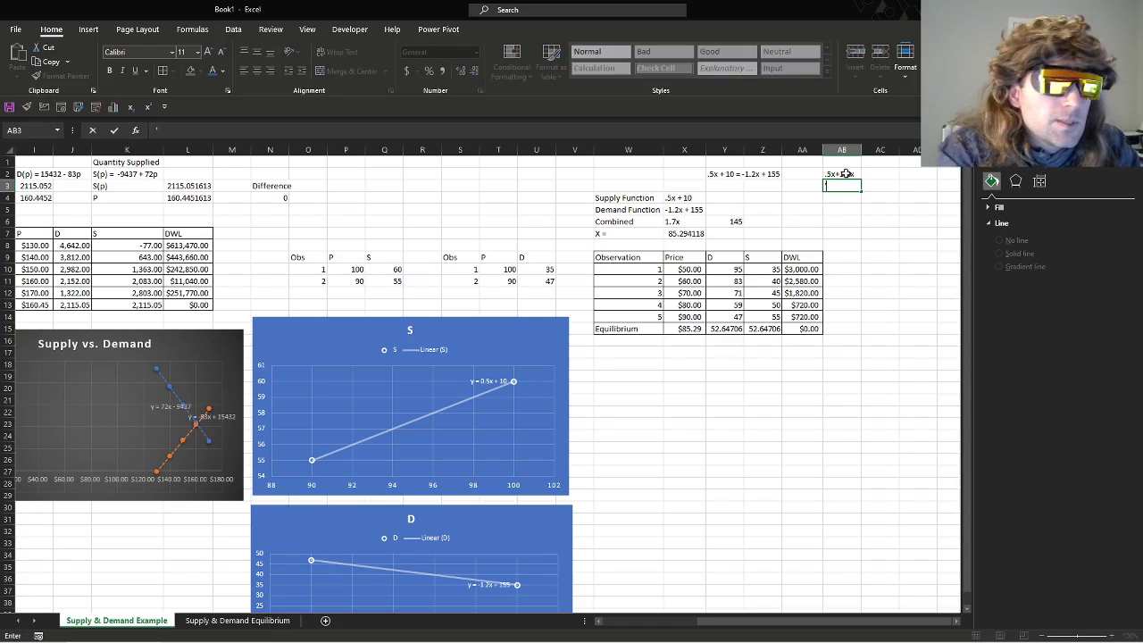
pyautogui.write('155-')
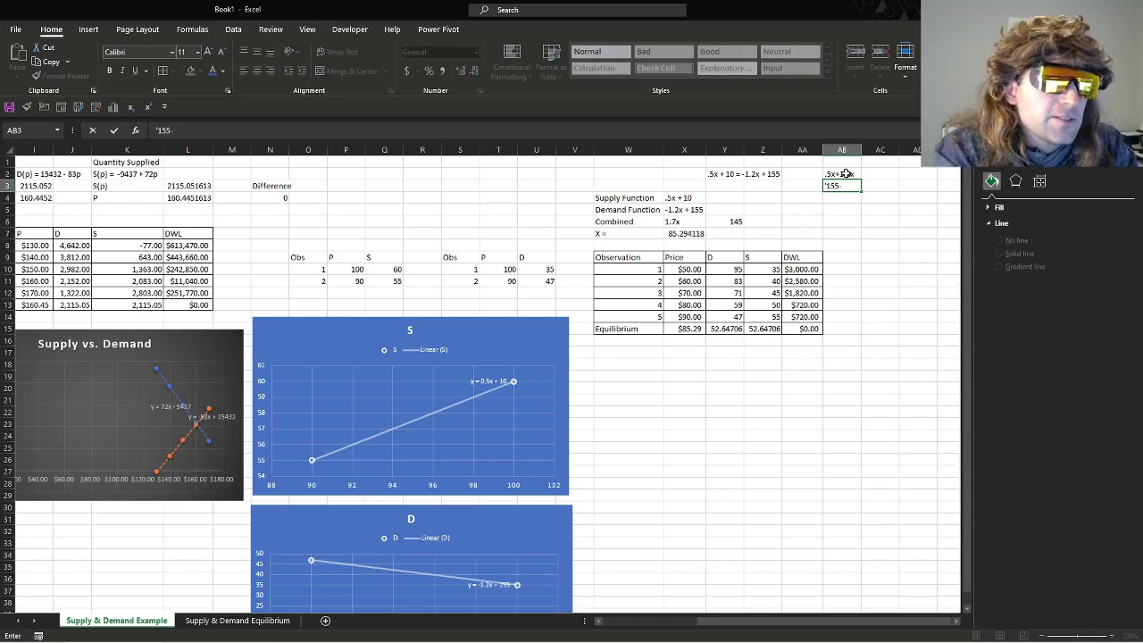
pyautogui.write('10')
pyautogui.press('Return')
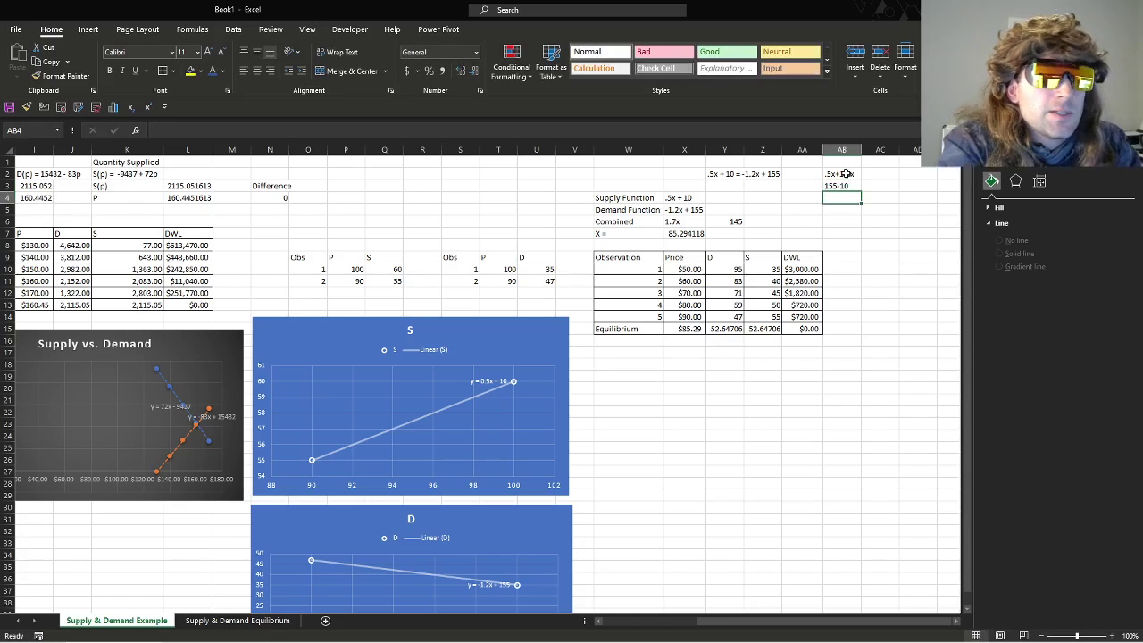
# Enter the simplified terms beside them, 1.7x in AC2 and 145 in AC3.
pyautogui.press('Right')
pyautogui.press('Up')
pyautogui.press('Up')
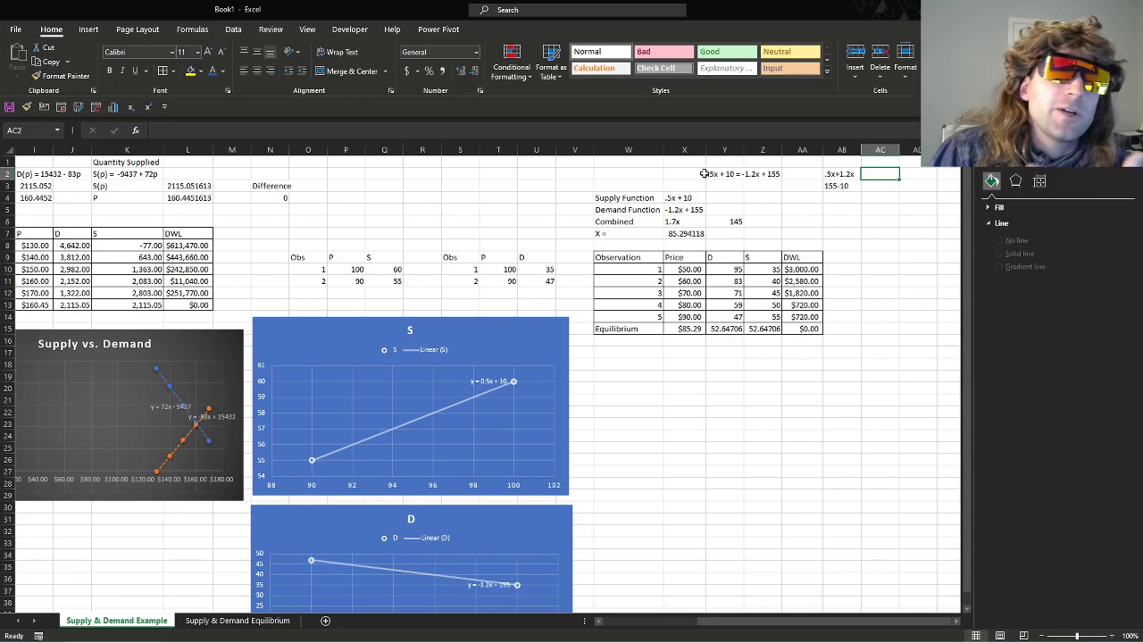
pyautogui.write('1.7x')
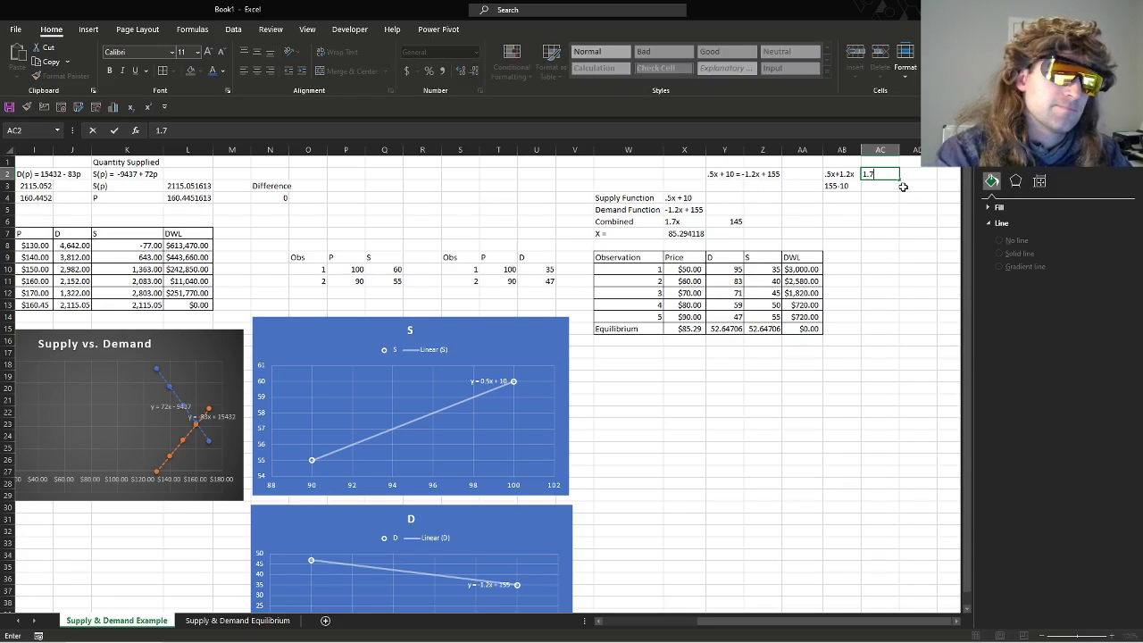
pyautogui.press('Return')
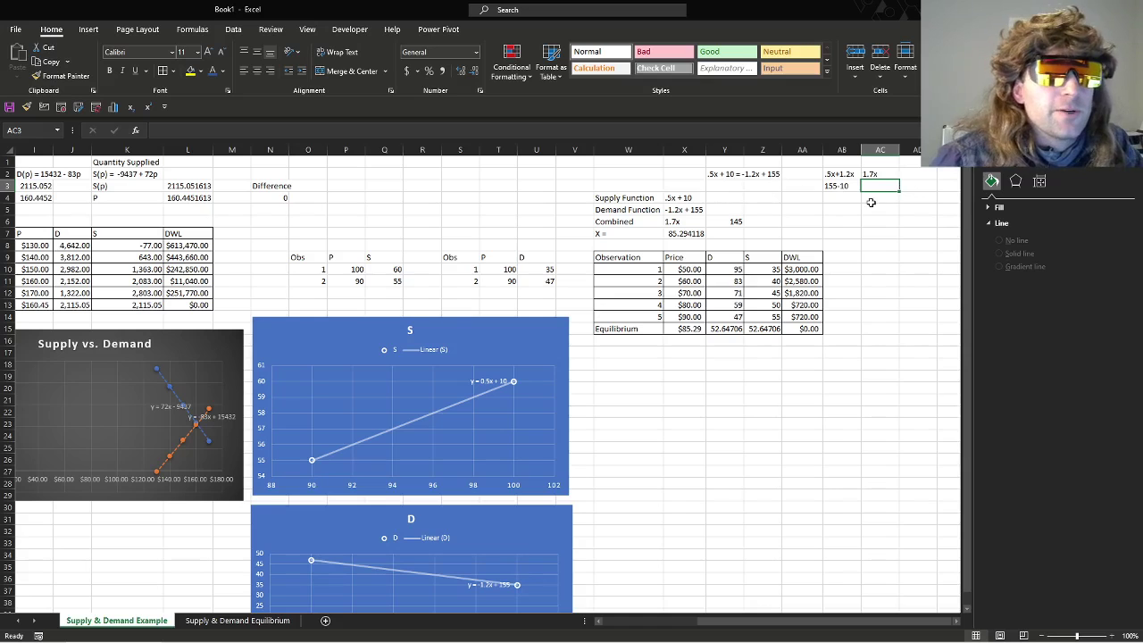
pyautogui.write('145')
pyautogui.press('Return')
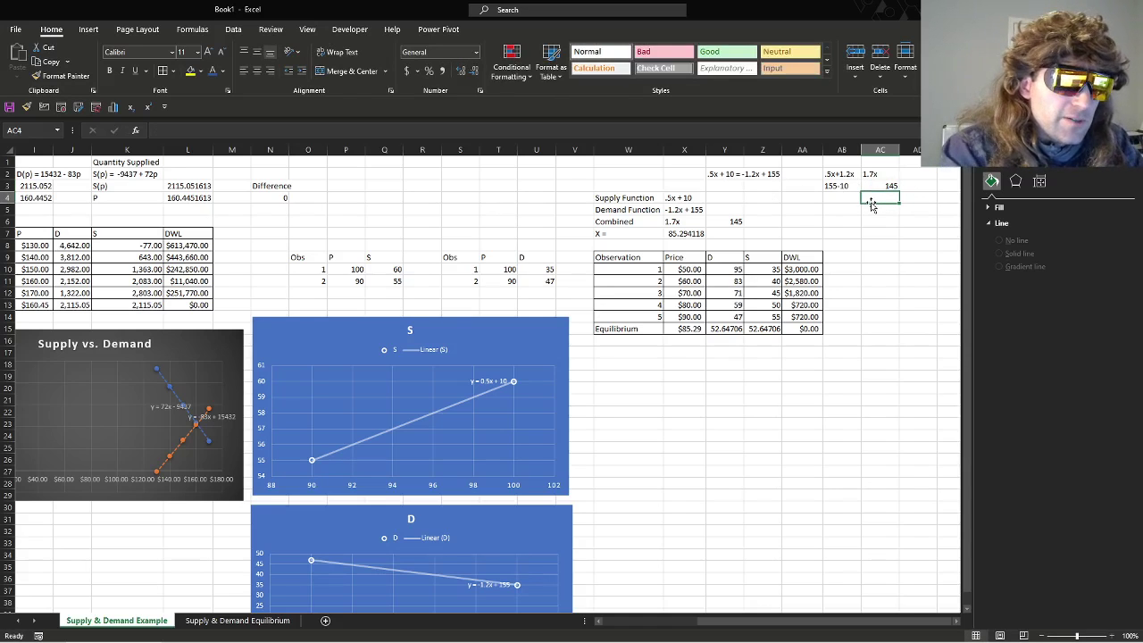
# Write "1.7x=145" as text in AC4, solve for x in AC5 with =145/1.7, and compare it with the existing X formula.
pyautogui.write("'1.7x=145")
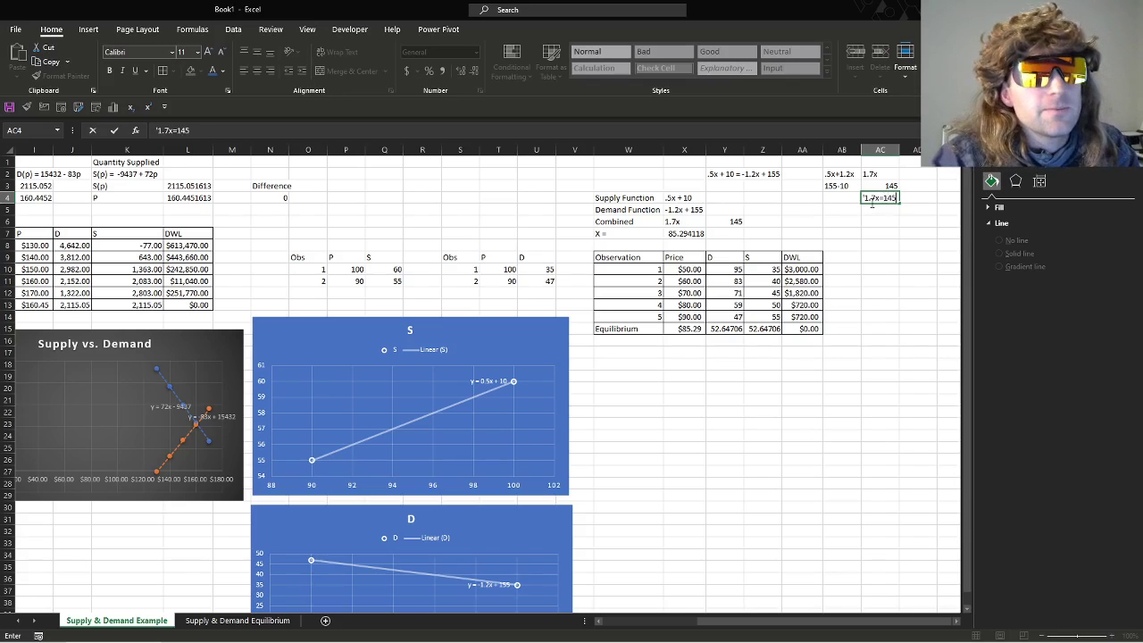
pyautogui.press('Return')
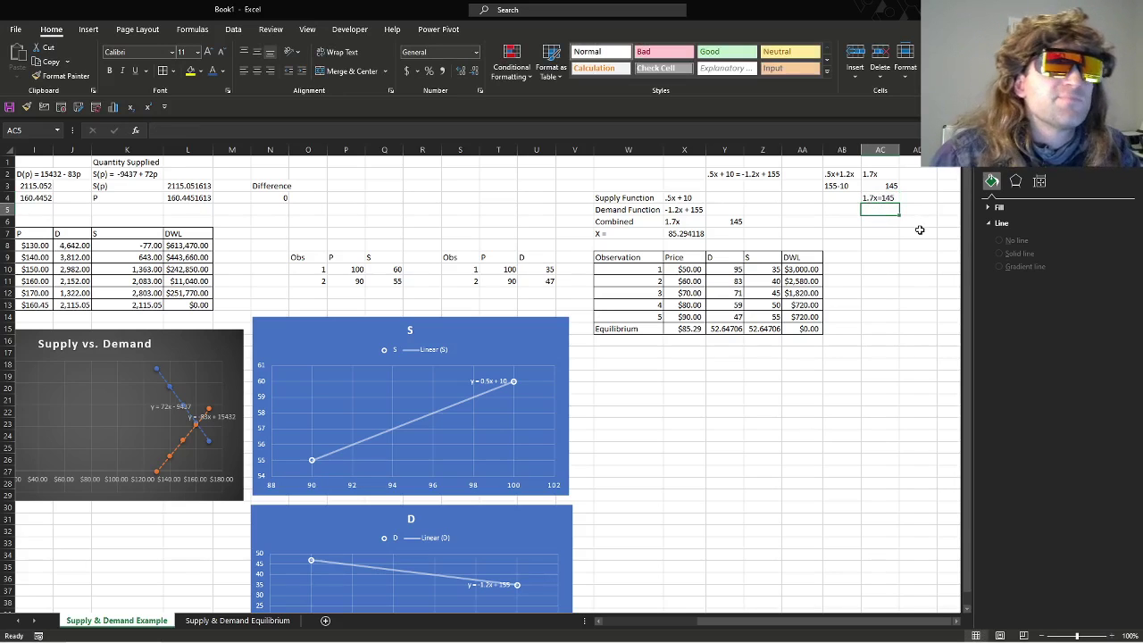
pyautogui.write('=145/')
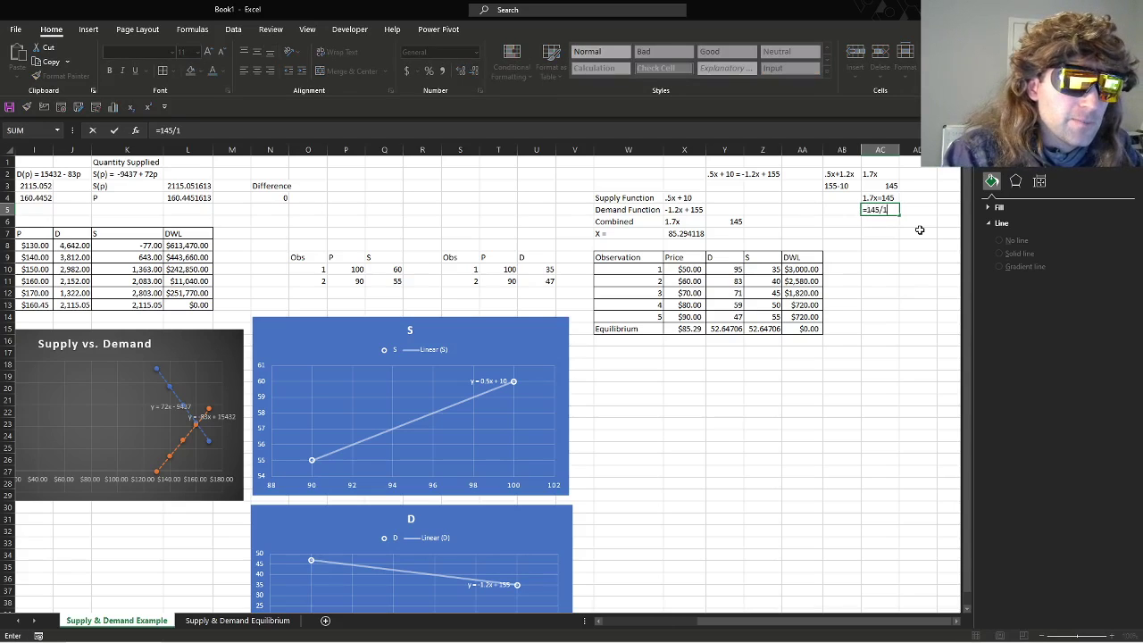
pyautogui.write('1.7')
pyautogui.press('Return')
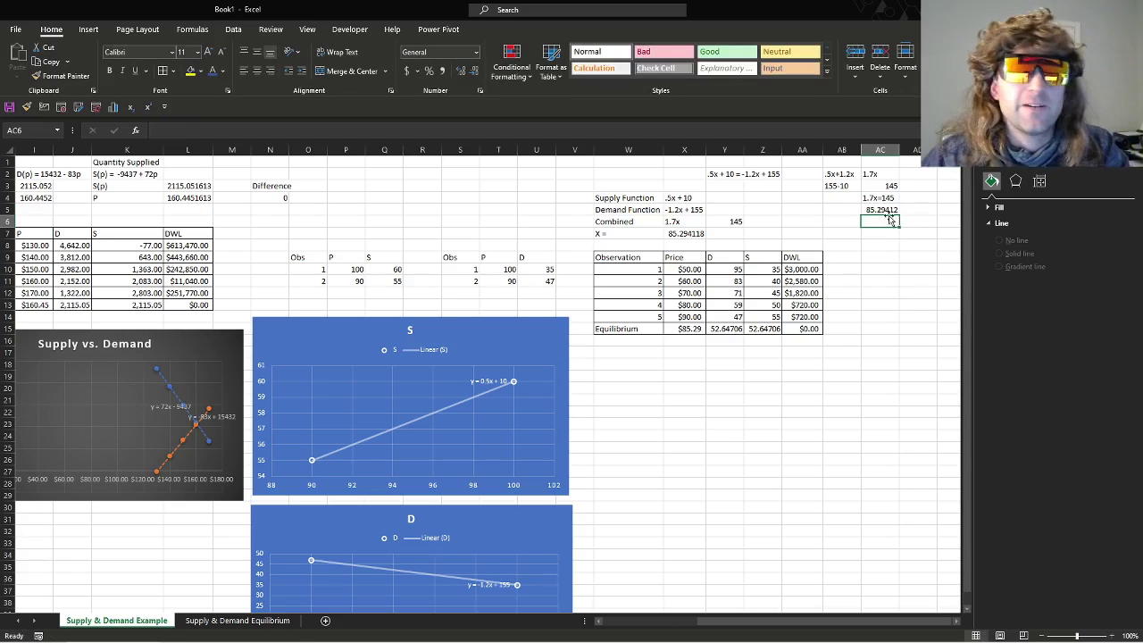
pyautogui.click(882, 212)
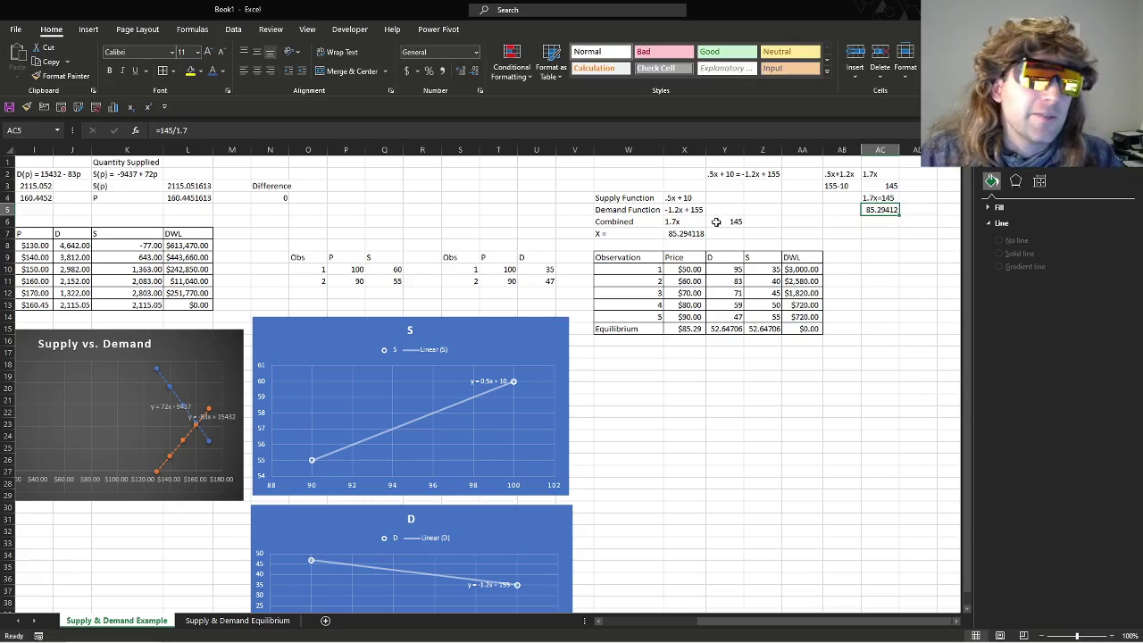
pyautogui.click(686, 236)
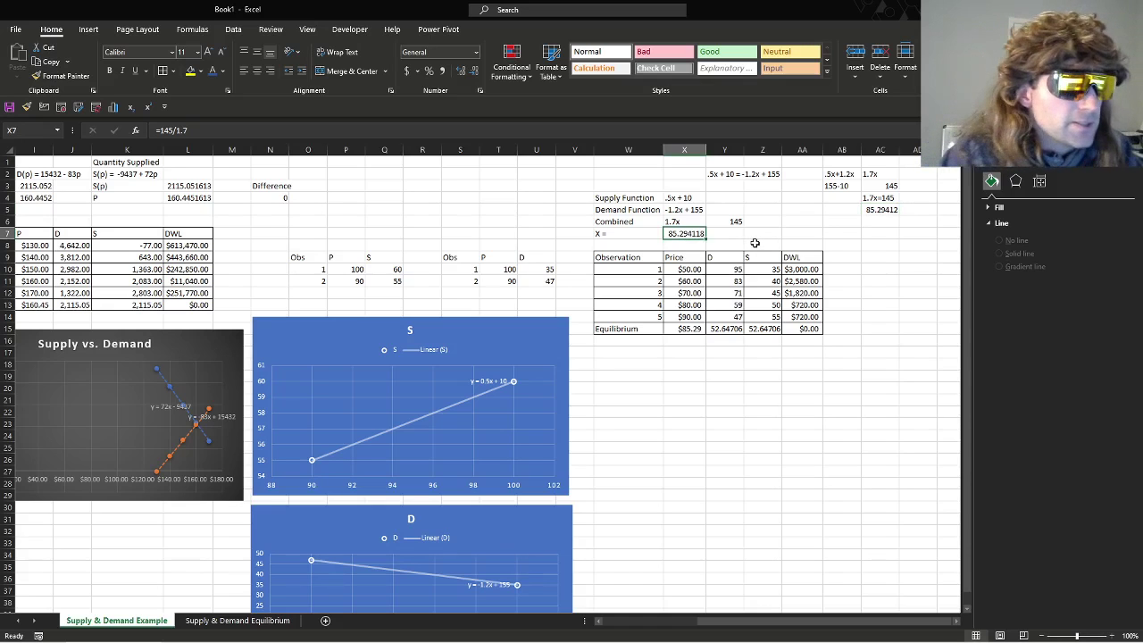
pyautogui.hotkey('alt', '9')
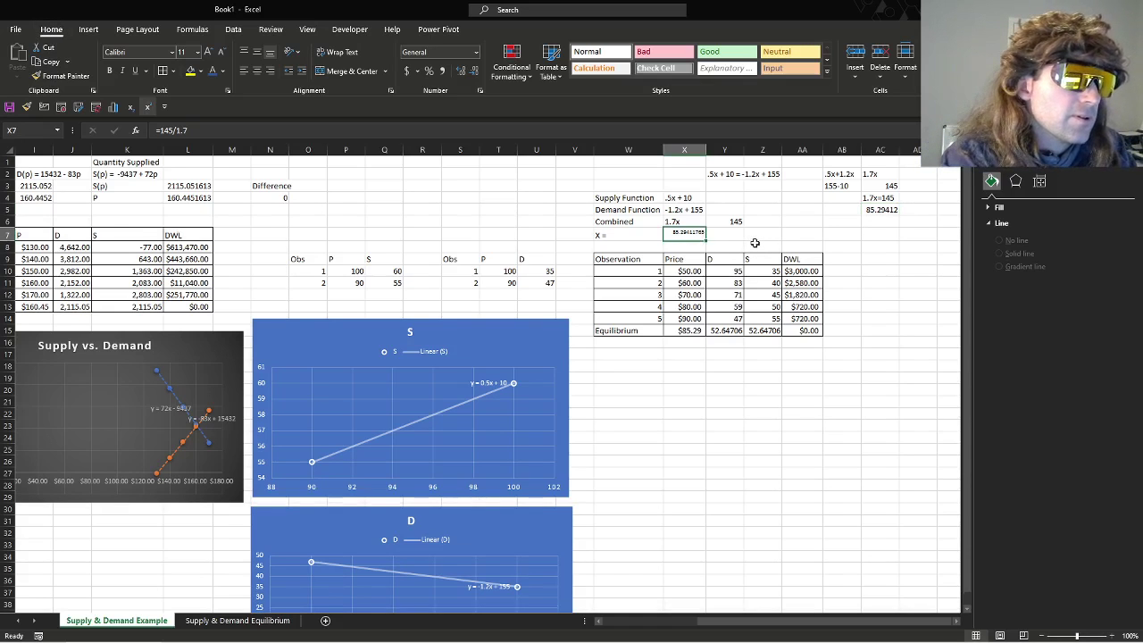
pyautogui.write('0')
pyautogui.press('Escape')
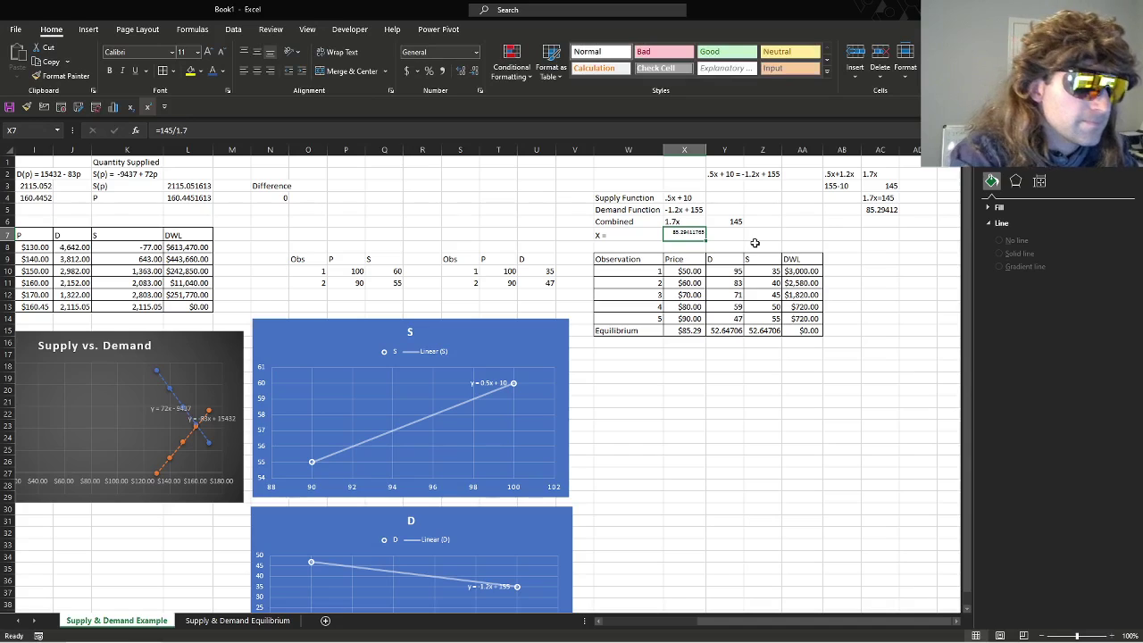
# Show the X value in X7 with five decimal places and without superscript formatting.
pyautogui.hotkey('alt', 'h')
pyautogui.press('0')
pyautogui.hotkey('alt', 'h')
pyautogui.press('9')
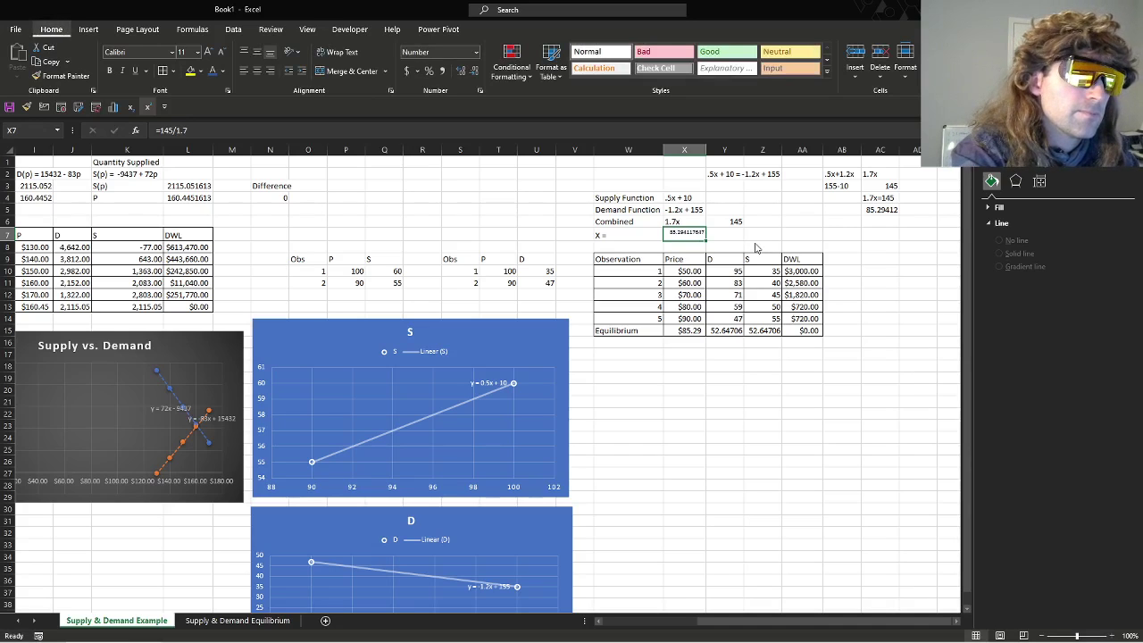
pyautogui.hotkey('alt', 'h')
pyautogui.press('9')
pyautogui.hotkey('alt', 'h')
pyautogui.press('9')
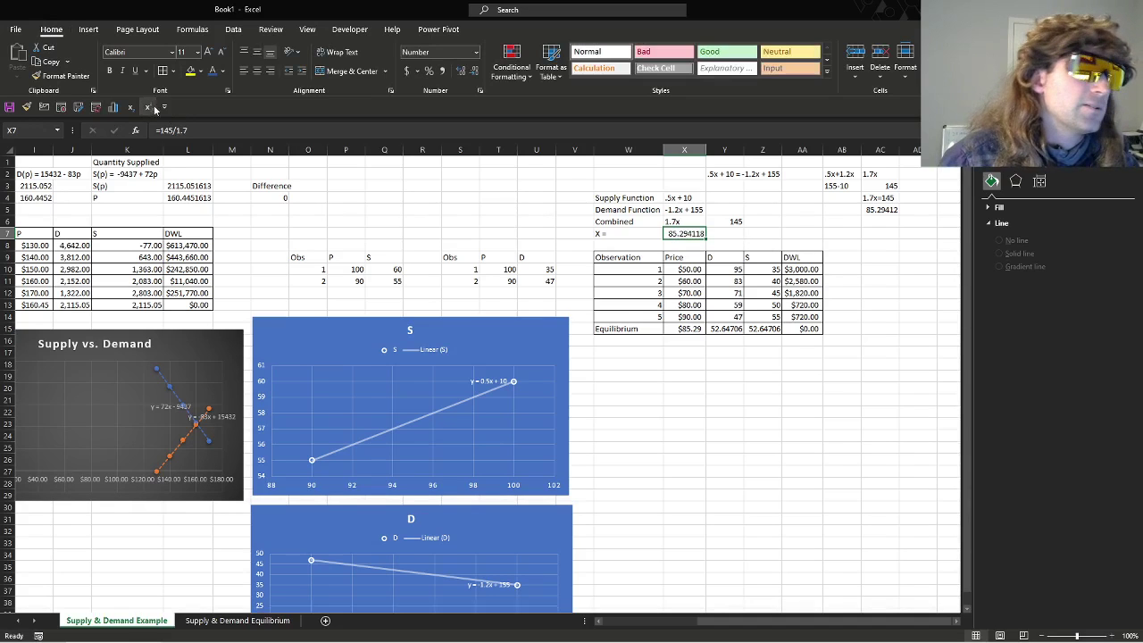
pyautogui.hotkey('alt', 'h')
pyautogui.press('9')
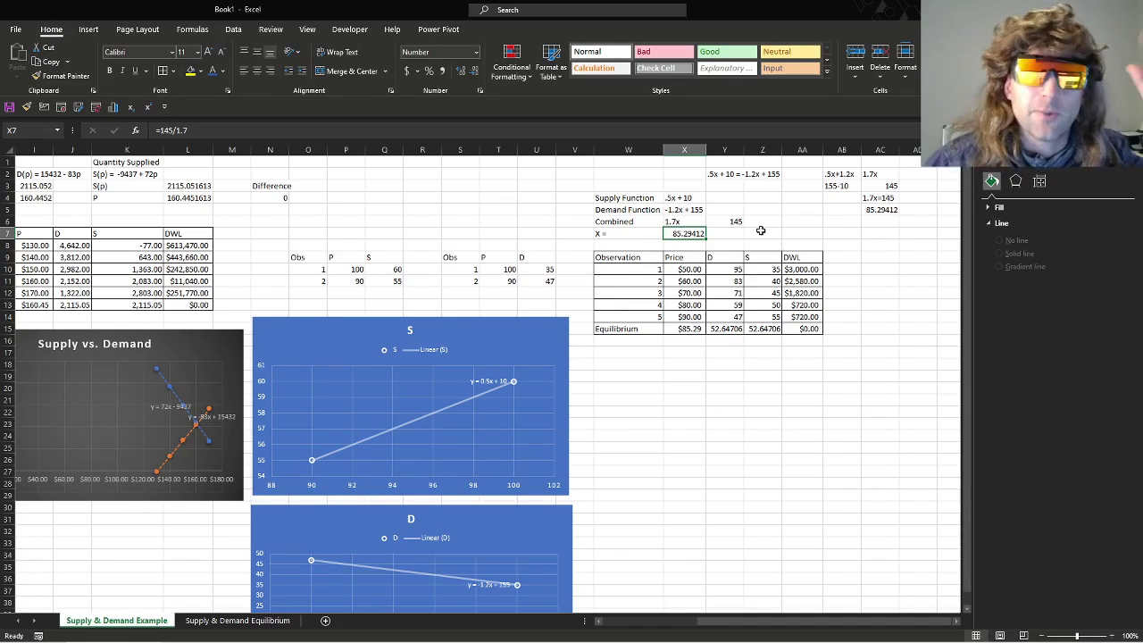
# Examine the formulas and values in the Equilibrium row and compare its DWL with that of the five observations in AA10:AA14.
pyautogui.click(684, 269)
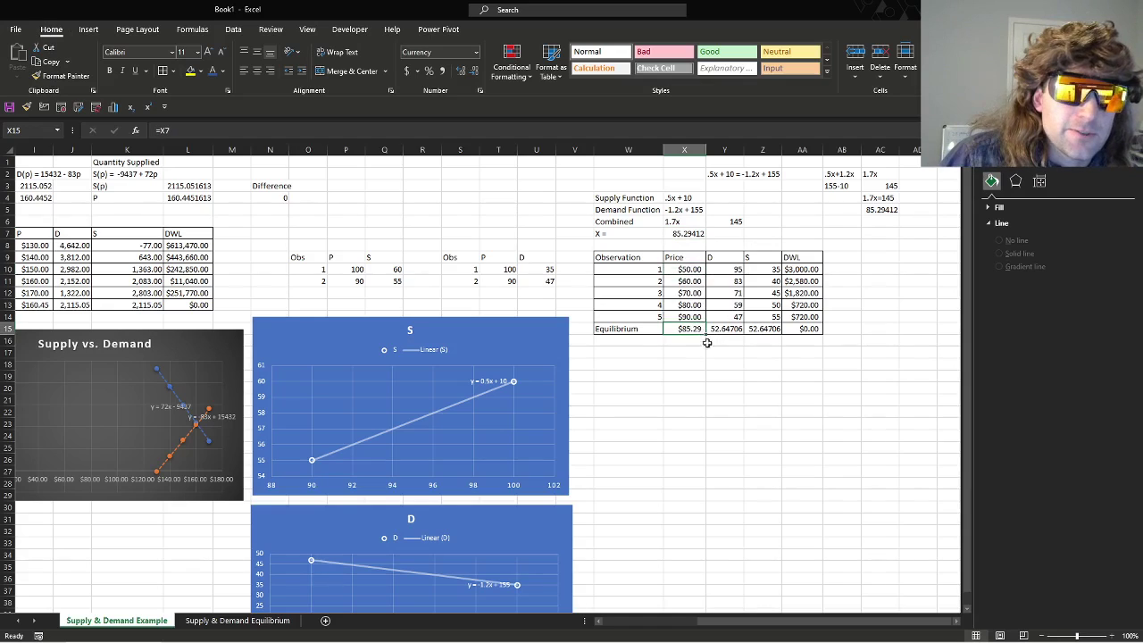
pyautogui.click(680, 235)
pyautogui.click(691, 329)
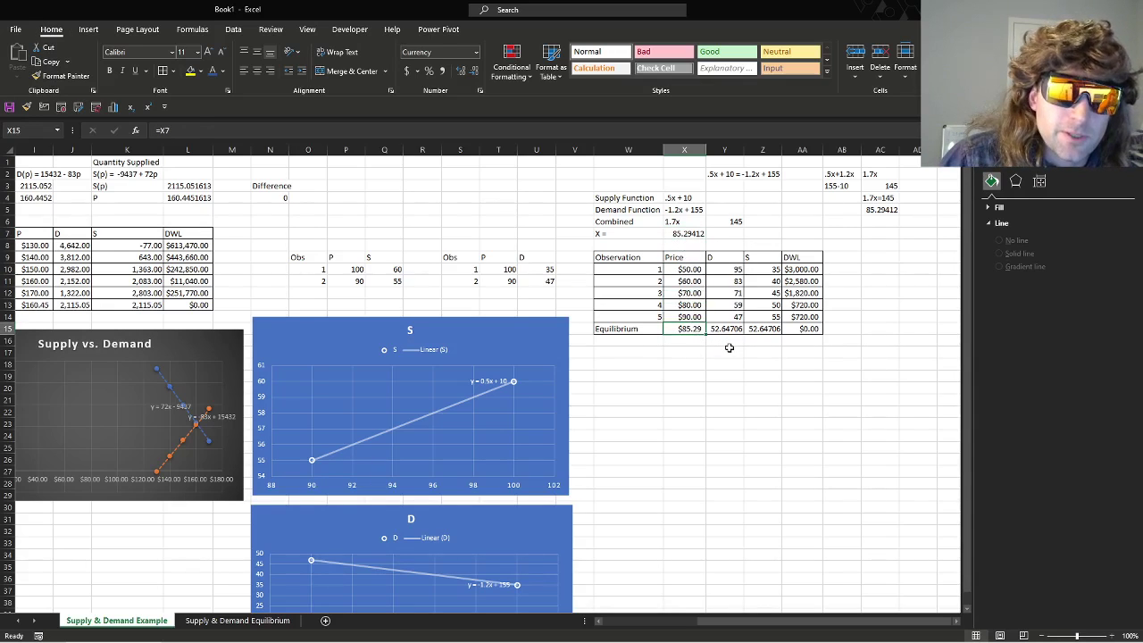
pyautogui.click(725, 332)
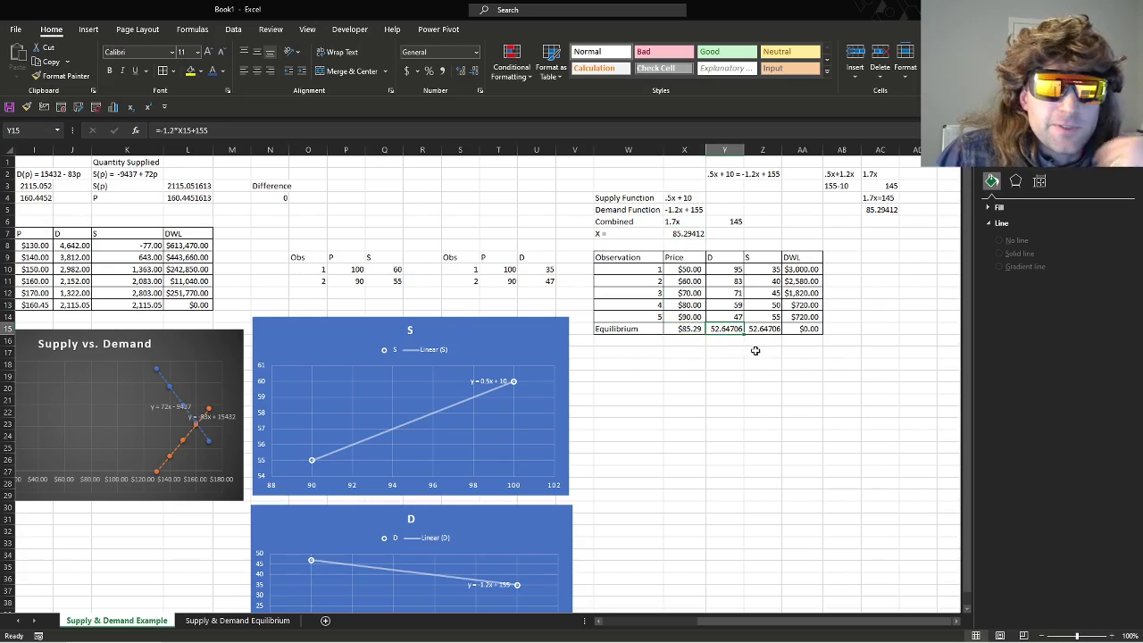
pyautogui.click(770, 329)
pyautogui.click(806, 332)
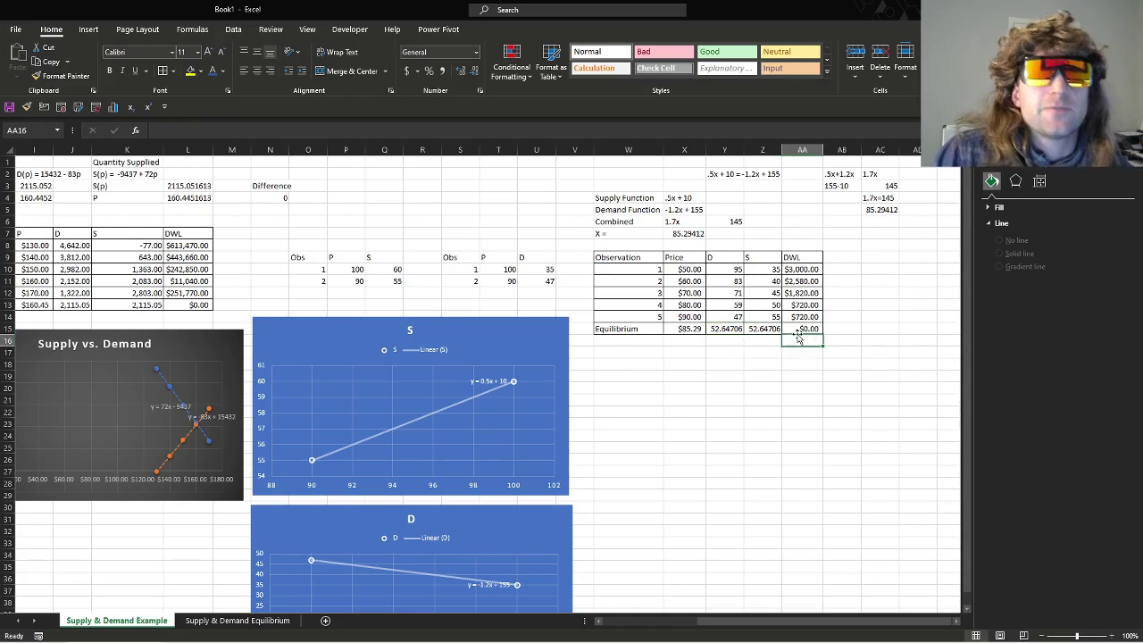
pyautogui.moveTo(801, 269); pyautogui.dragTo(801, 319)
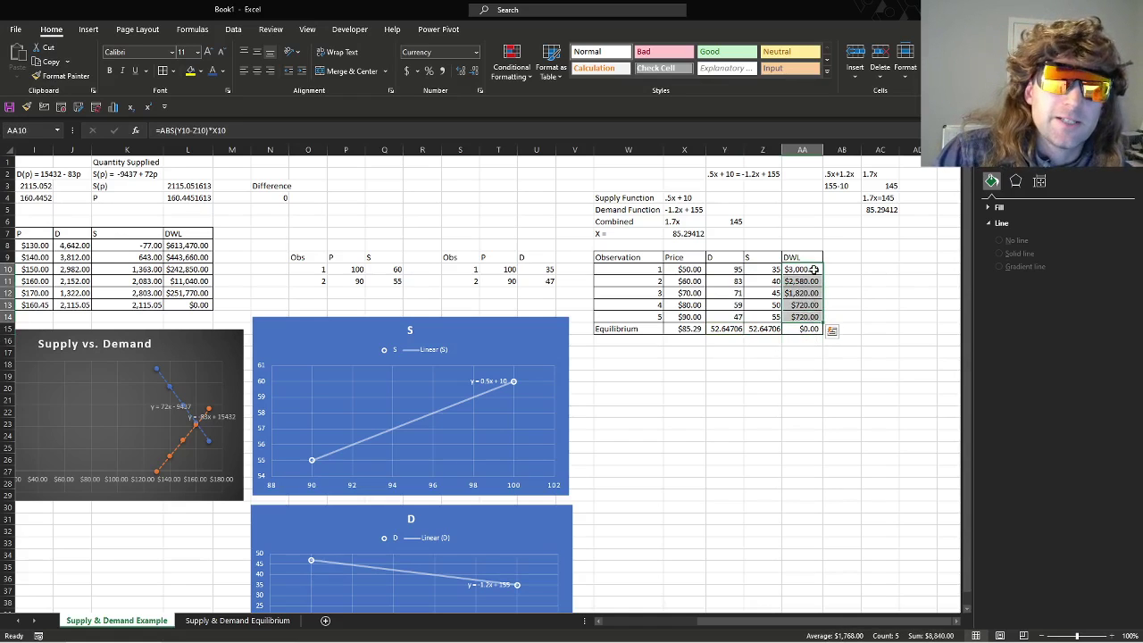
pyautogui.moveTo(811, 273); pyautogui.dragTo(815, 319)
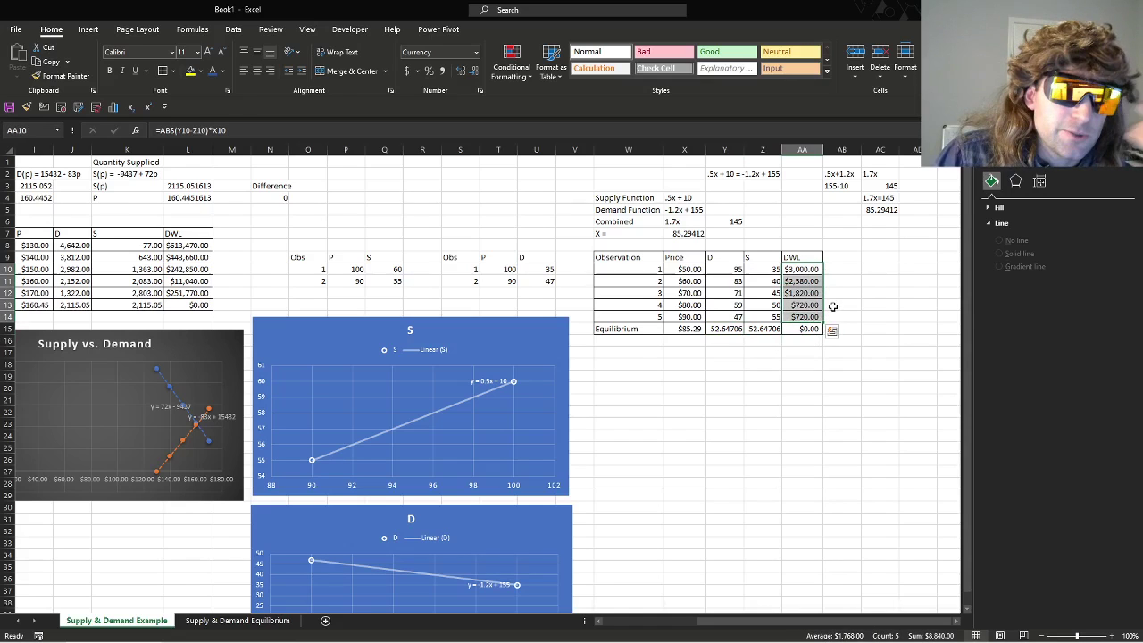
pyautogui.click(799, 365)
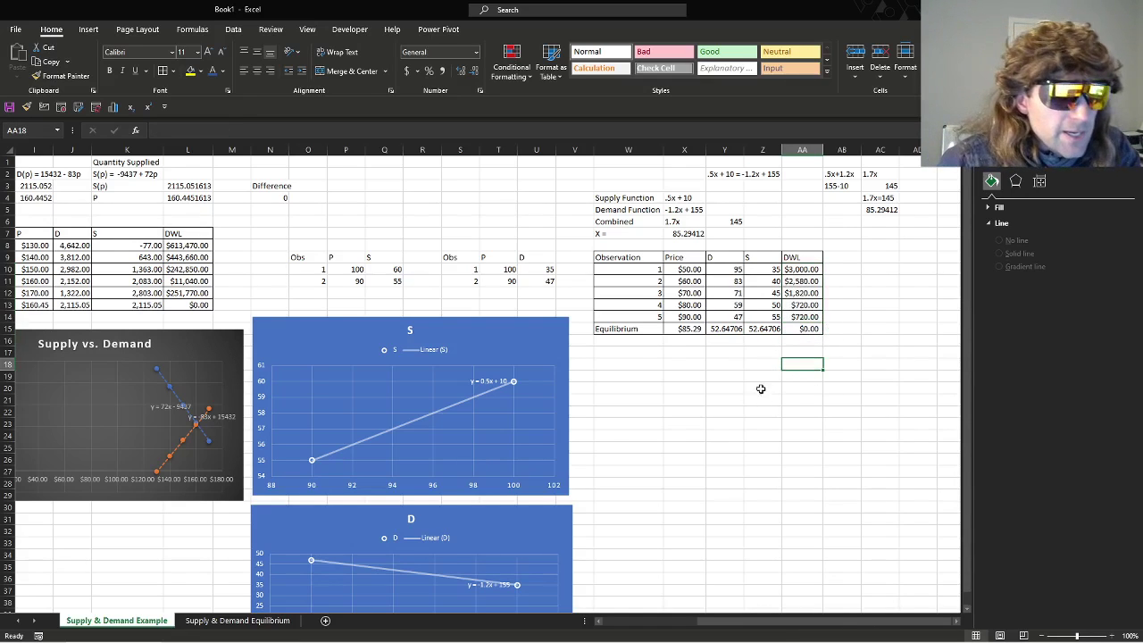
# Insert a scatter chart of the D and S columns (Y9:Z14) and place it below the observation table.
pyautogui.click(598, 412)
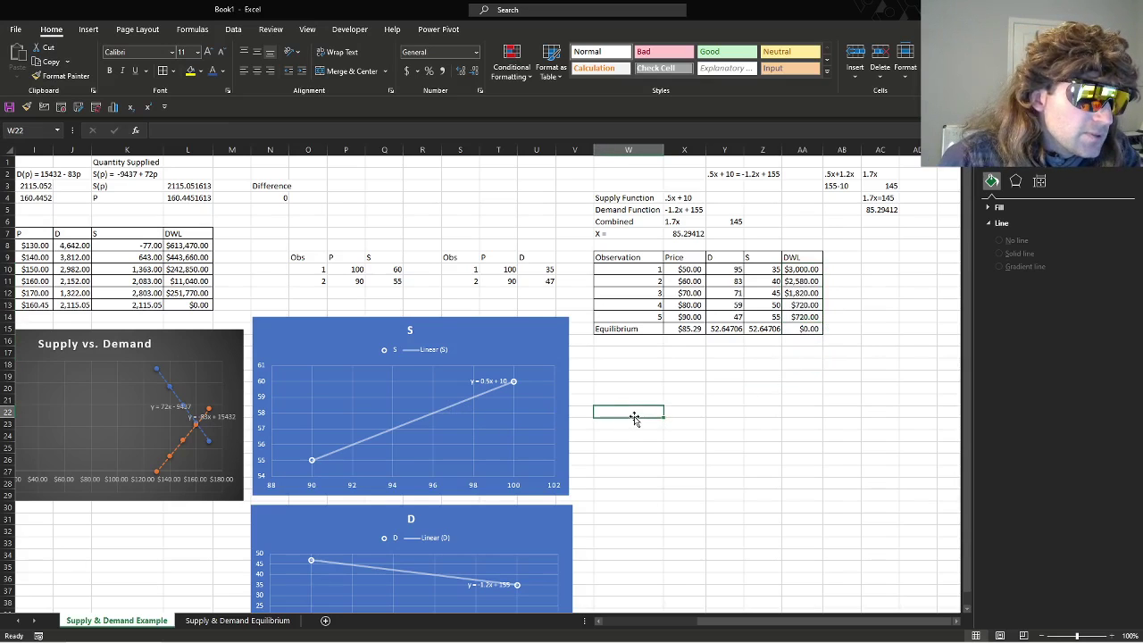
pyautogui.scroll(-2, 598, 406)
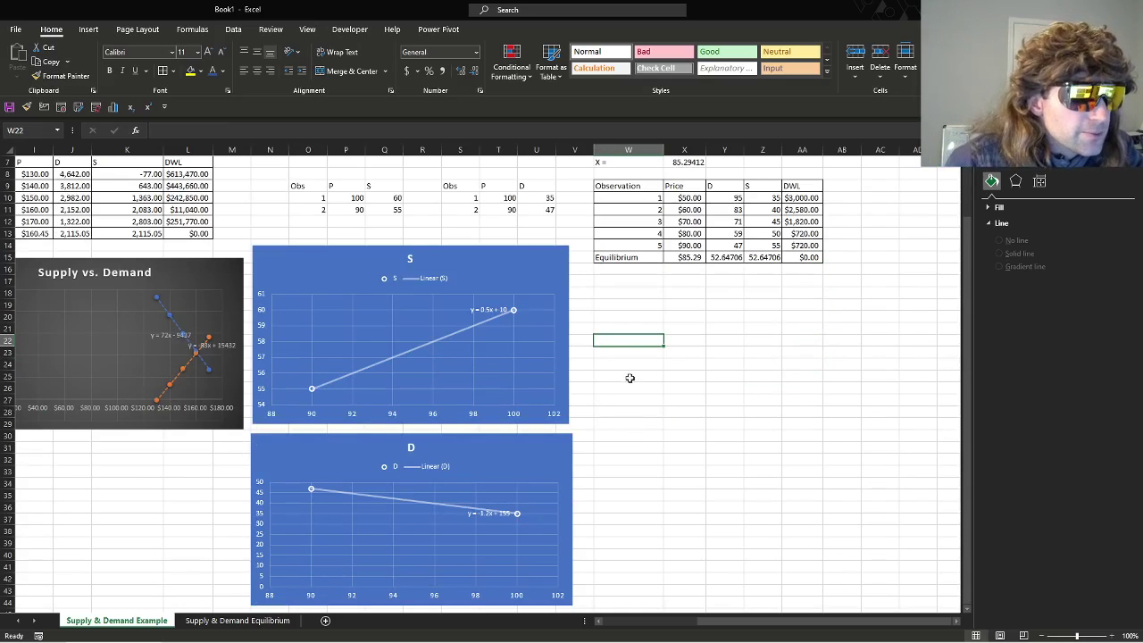
pyautogui.scroll(-2, 630, 374)
pyautogui.scroll(4, 617, 401)
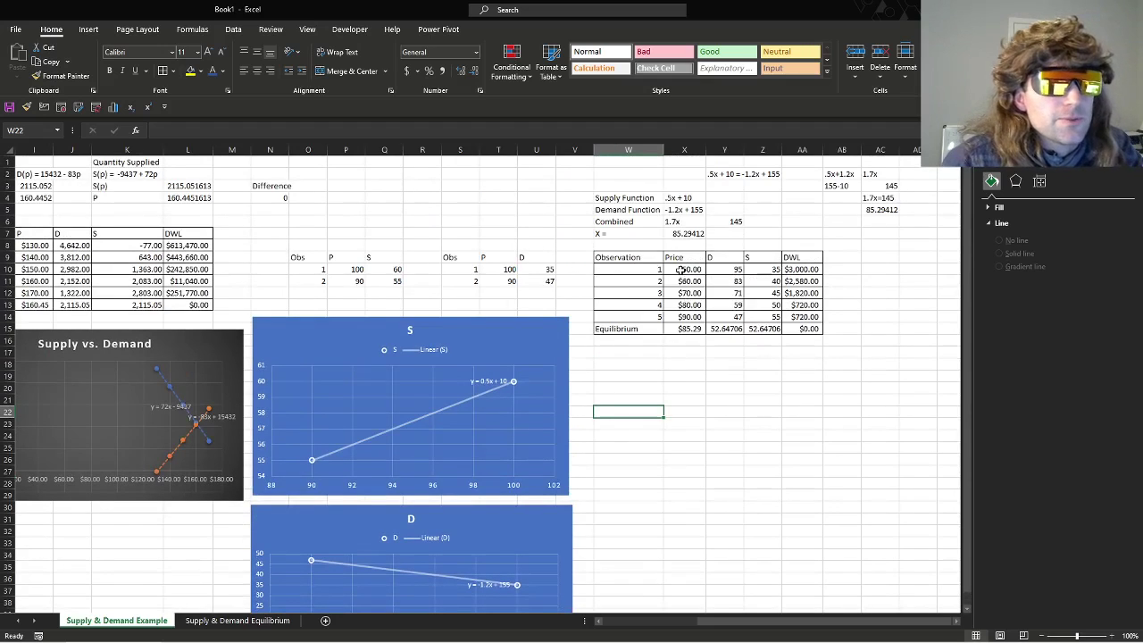
pyautogui.moveTo(718, 266); pyautogui.dragTo(775, 326)
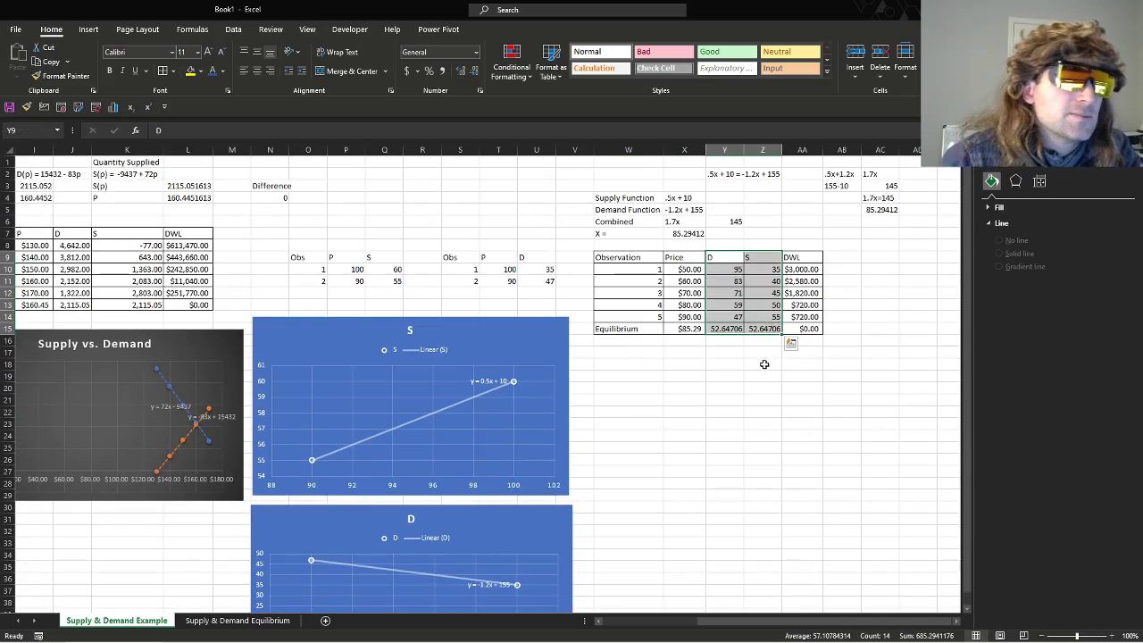
pyautogui.moveTo(726, 267); pyautogui.dragTo(770, 313)
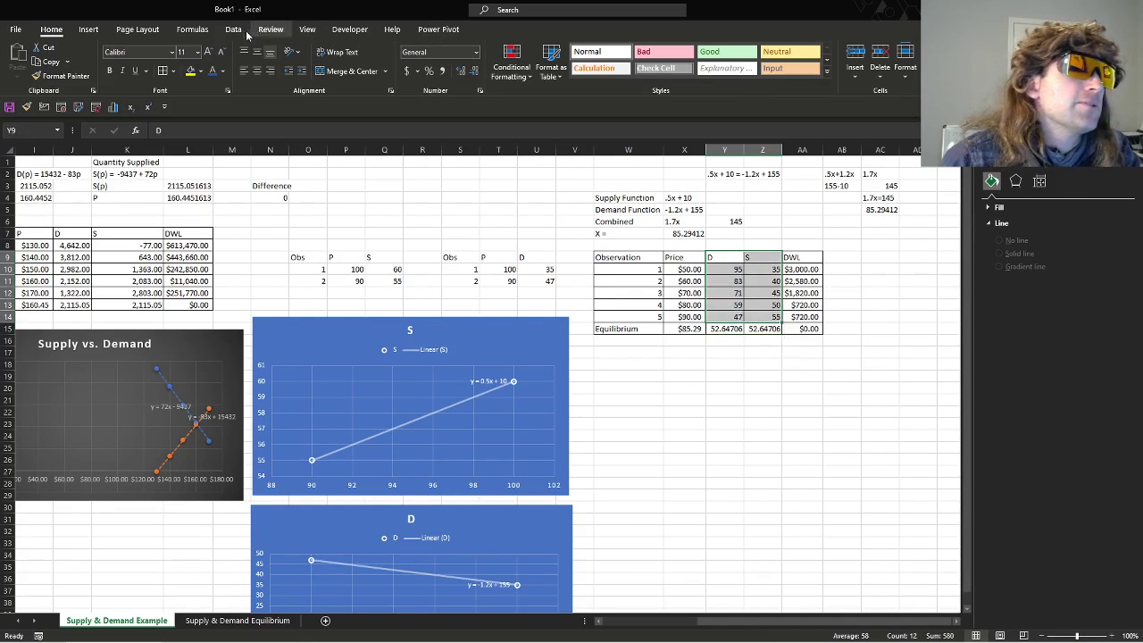
pyautogui.click(100, 31)
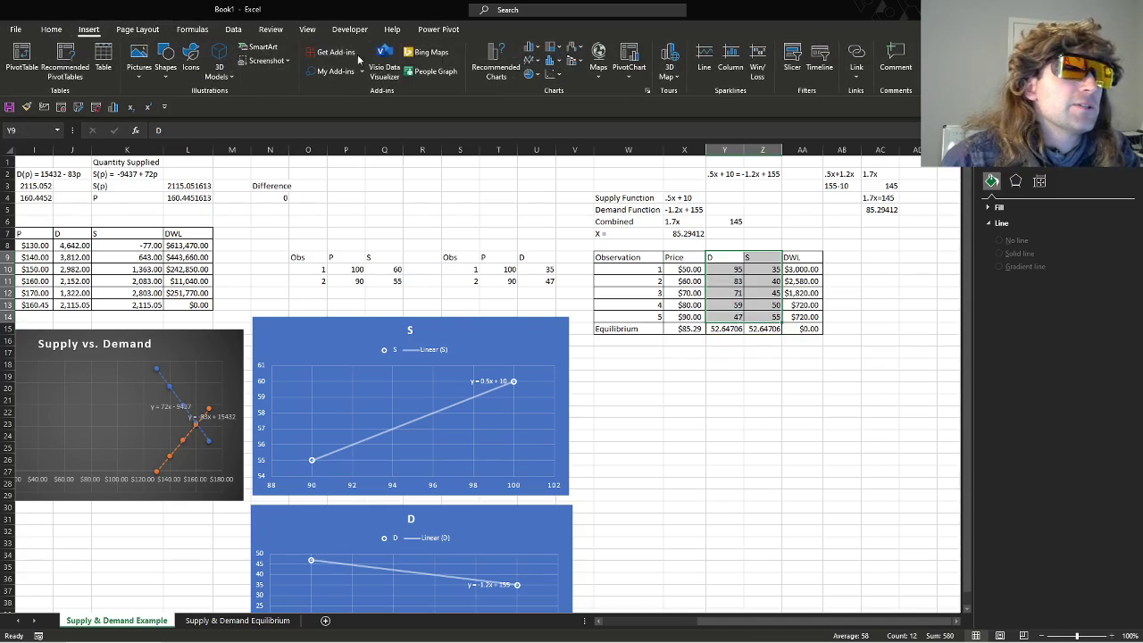
pyautogui.click(552, 75)
pyautogui.click(561, 112)
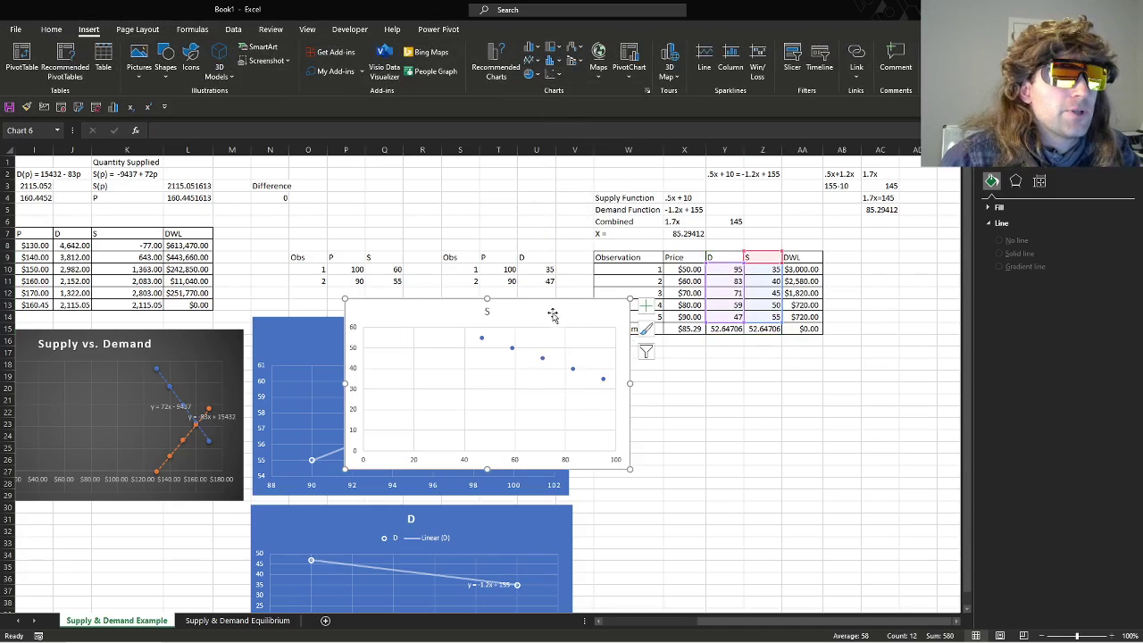
pyautogui.moveTo(551, 313); pyautogui.dragTo(801, 375)
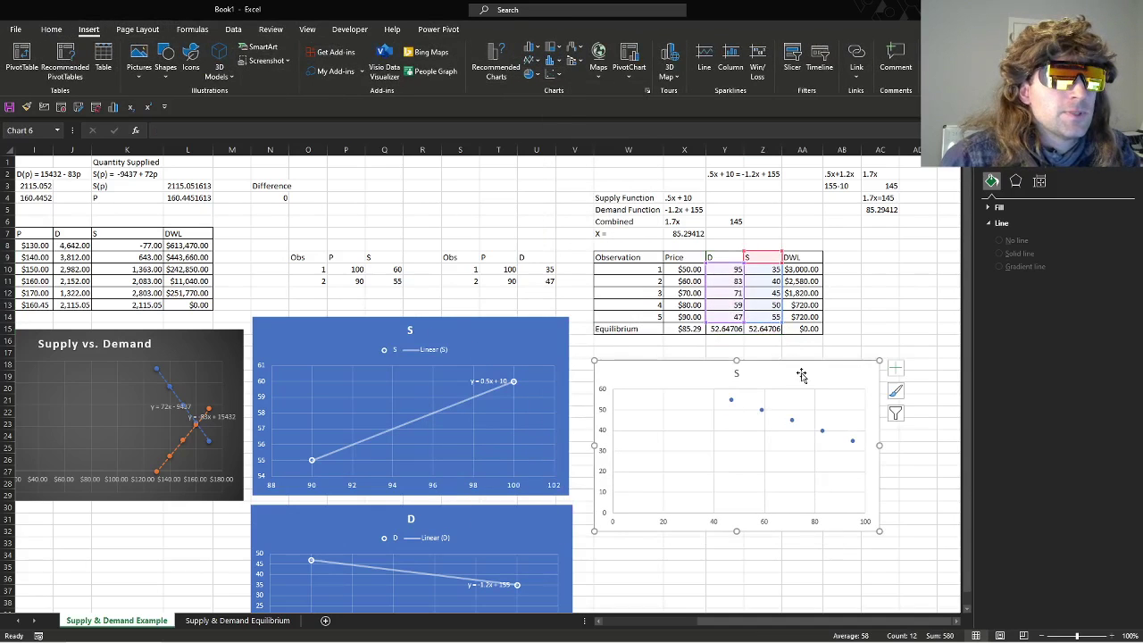
# Swap the new scatter chart's rows and columns and try chart Style 8 on it.
pyautogui.click(791, 419)
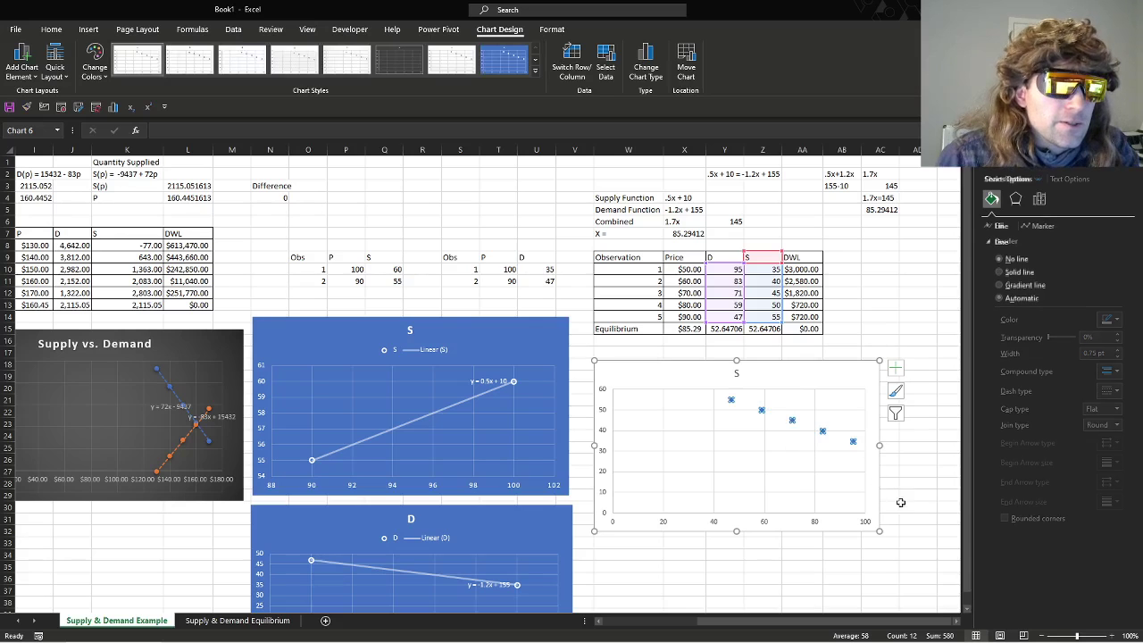
pyautogui.click(730, 257)
pyautogui.click(770, 366)
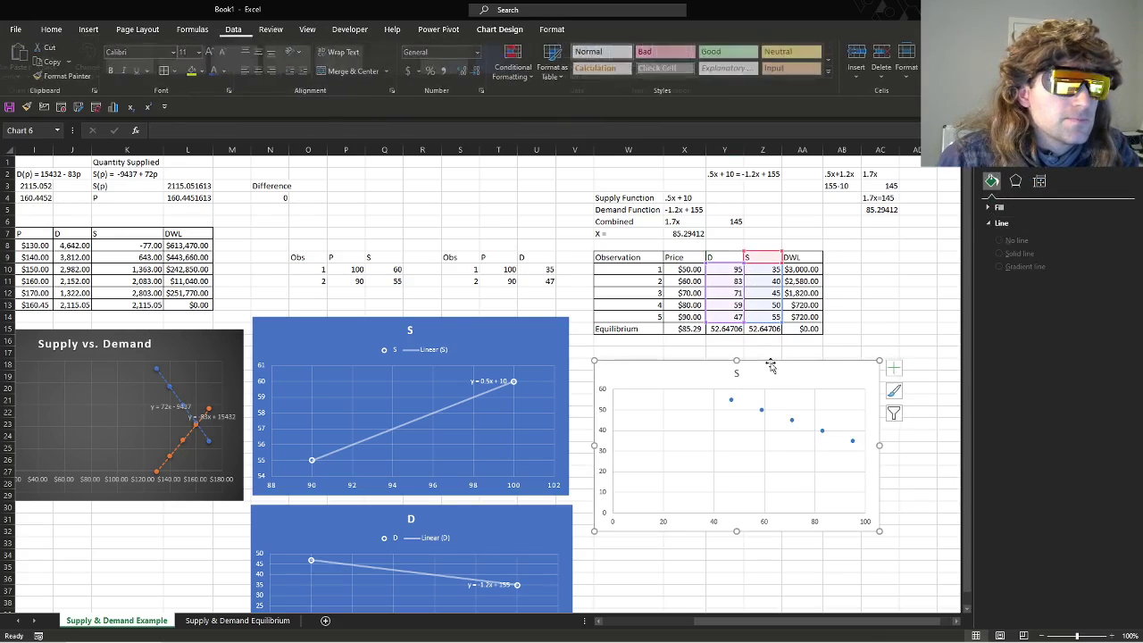
pyautogui.click(573, 64)
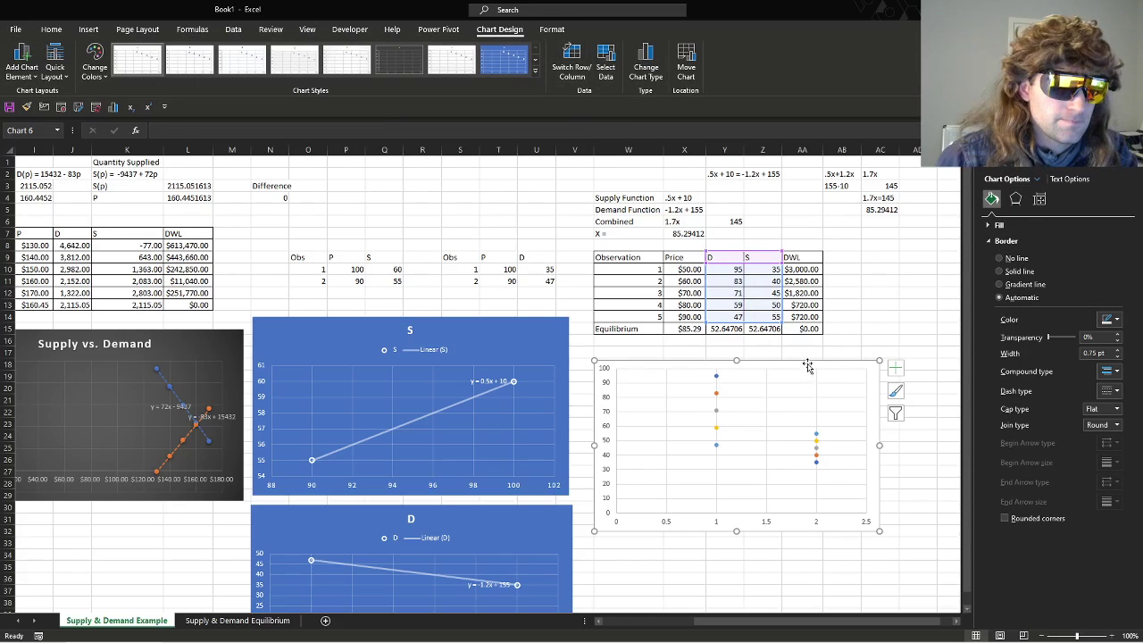
pyautogui.click(501, 60)
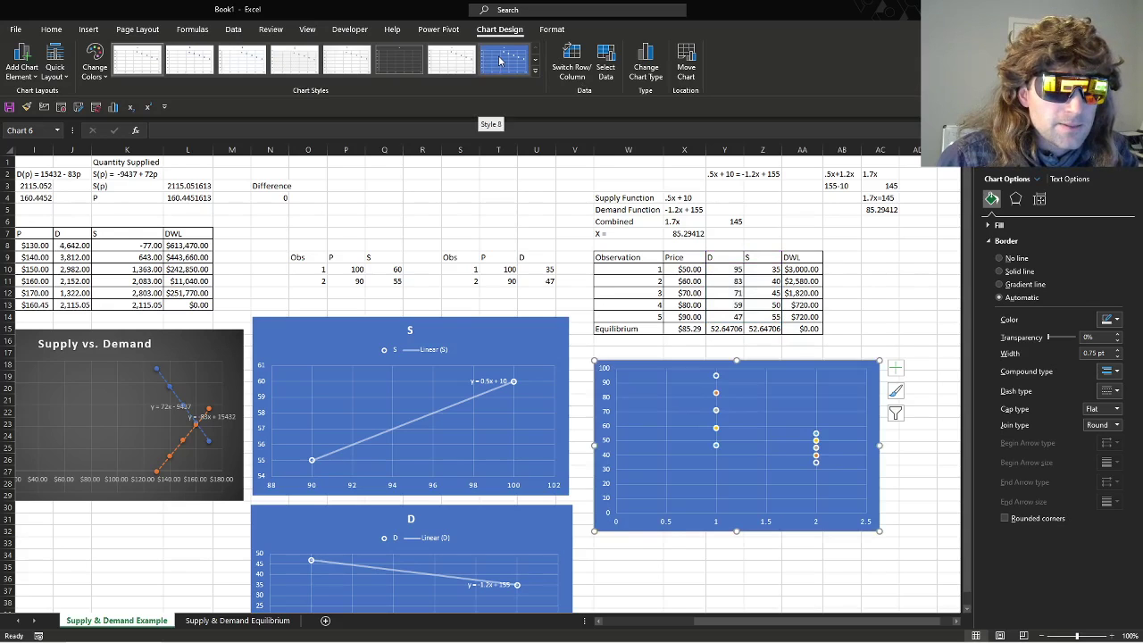
pyautogui.click(855, 272)
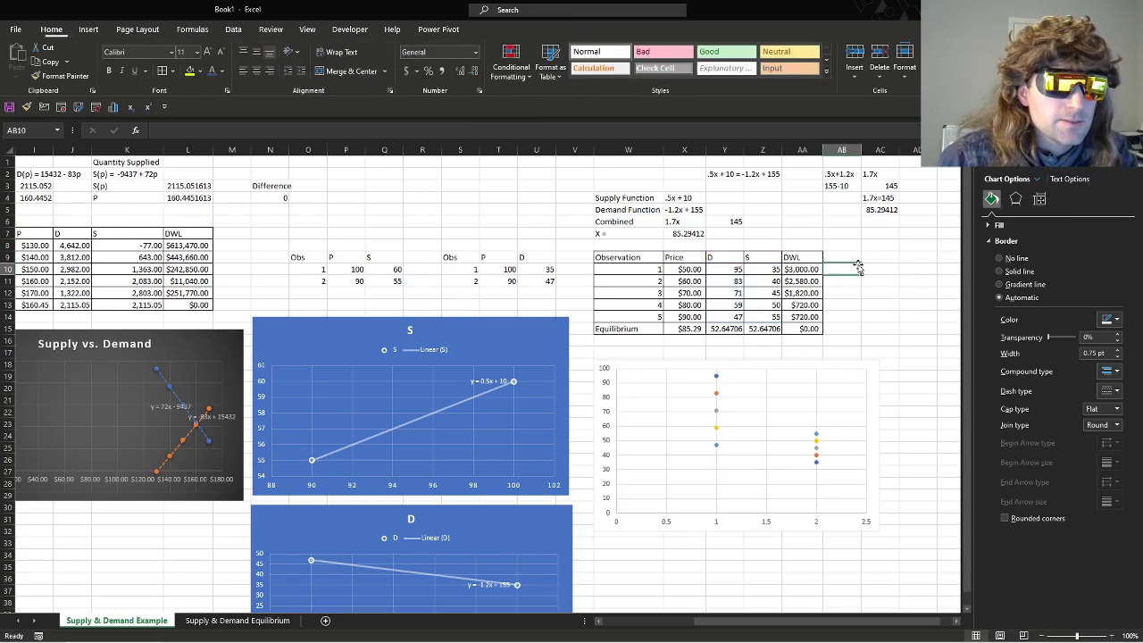
# Apply chart Style 8 to the new scatter chart and swap its rows and columns back.
pyautogui.click(865, 369)
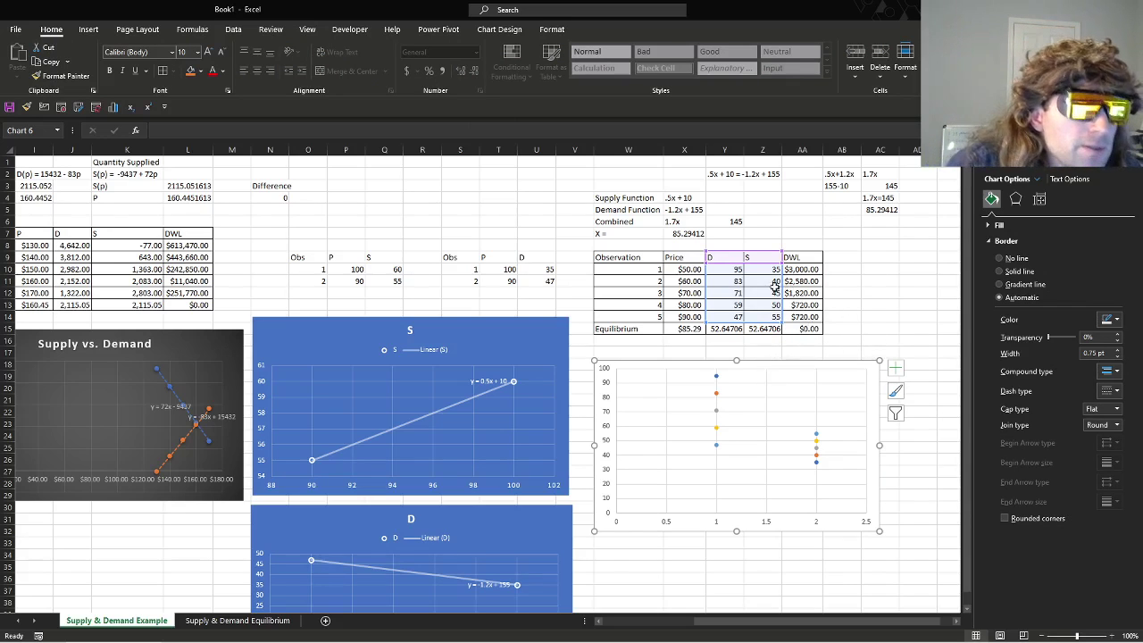
pyautogui.press('Escape')
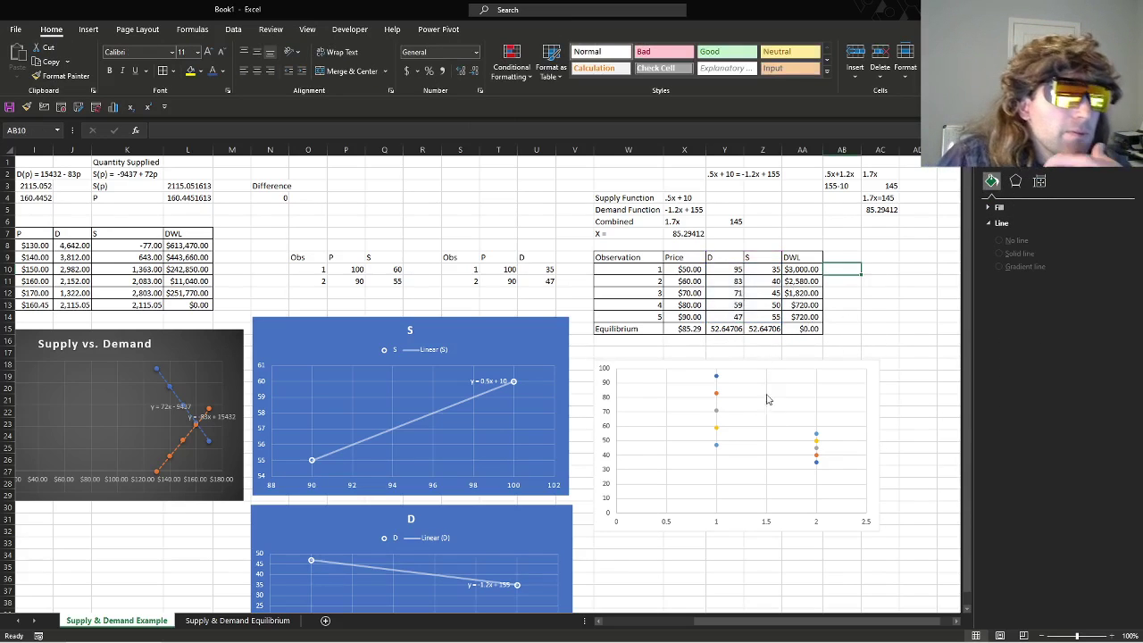
pyautogui.click(864, 367)
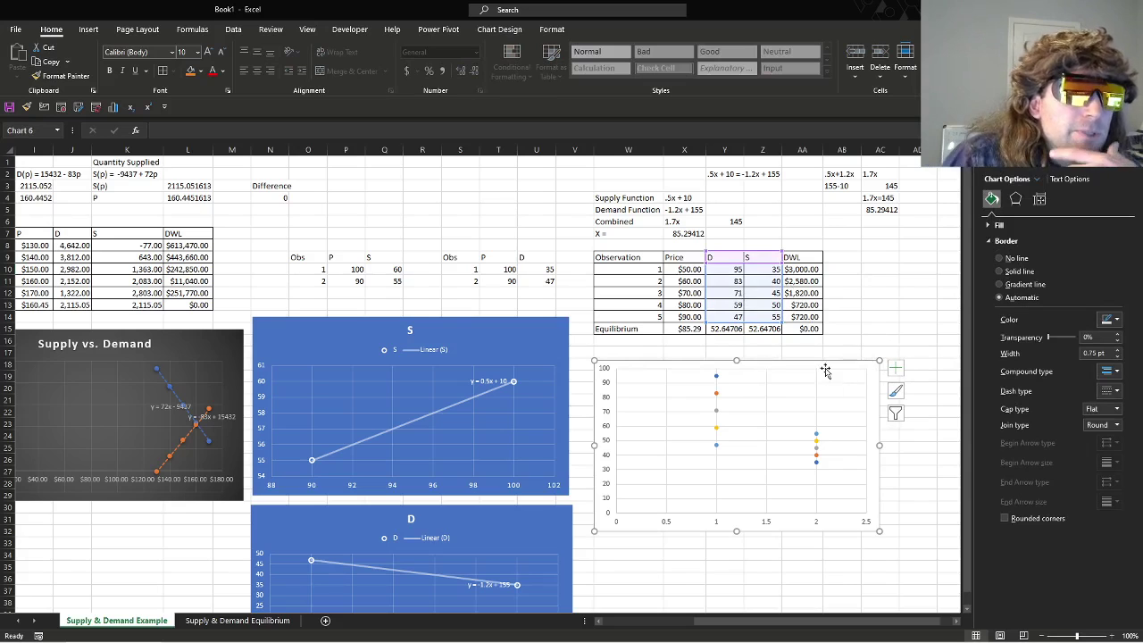
pyautogui.click(513, 32)
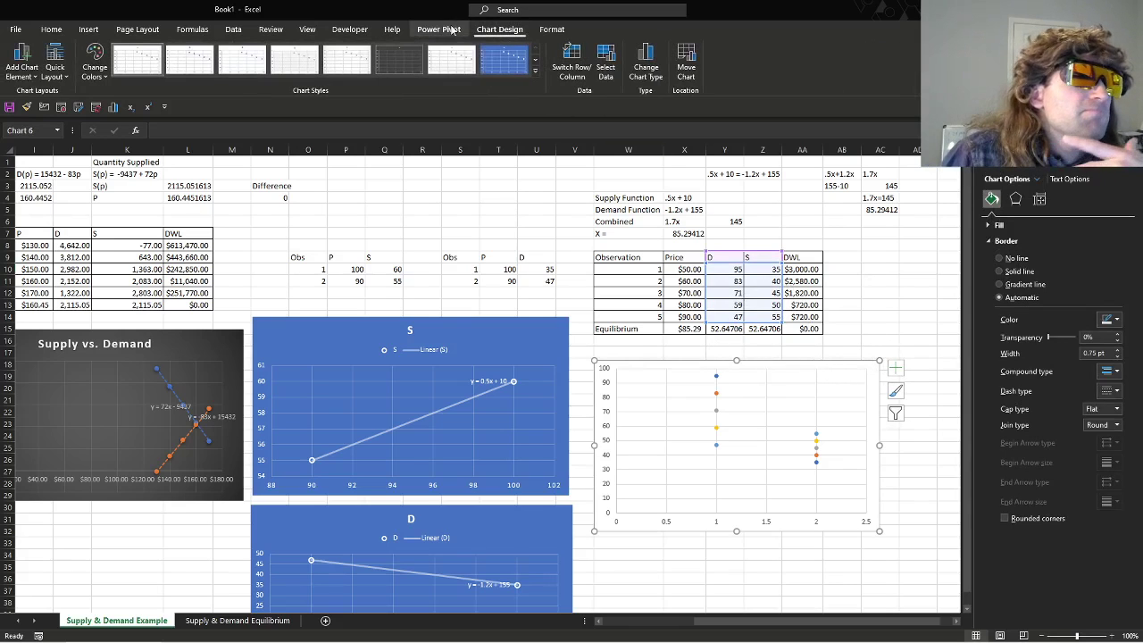
pyautogui.click(491, 56)
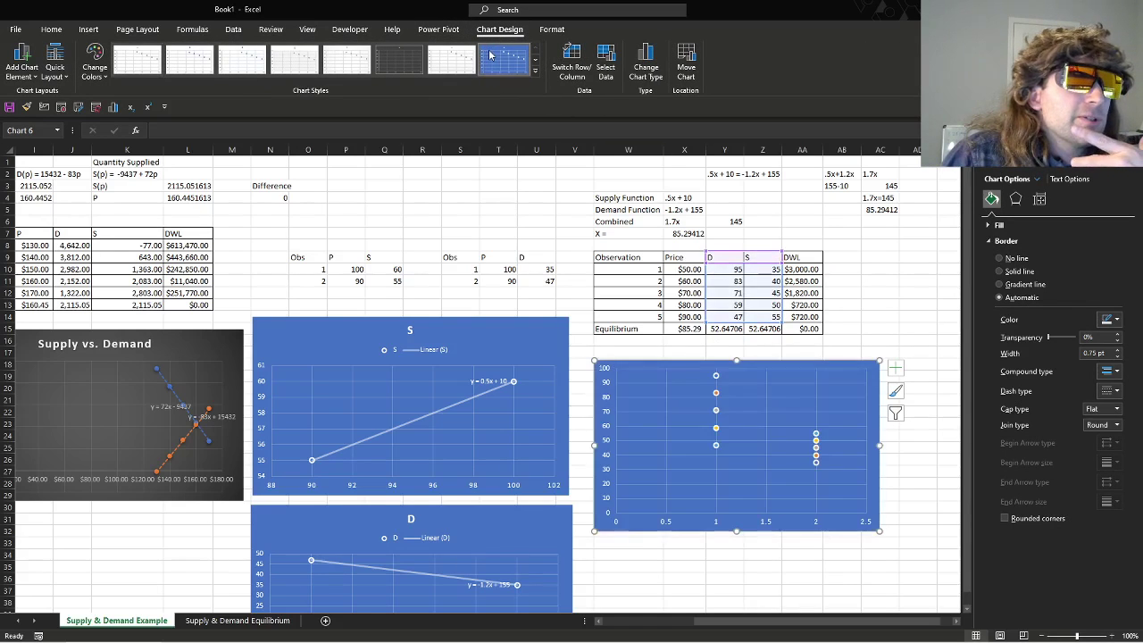
pyautogui.click(571, 63)
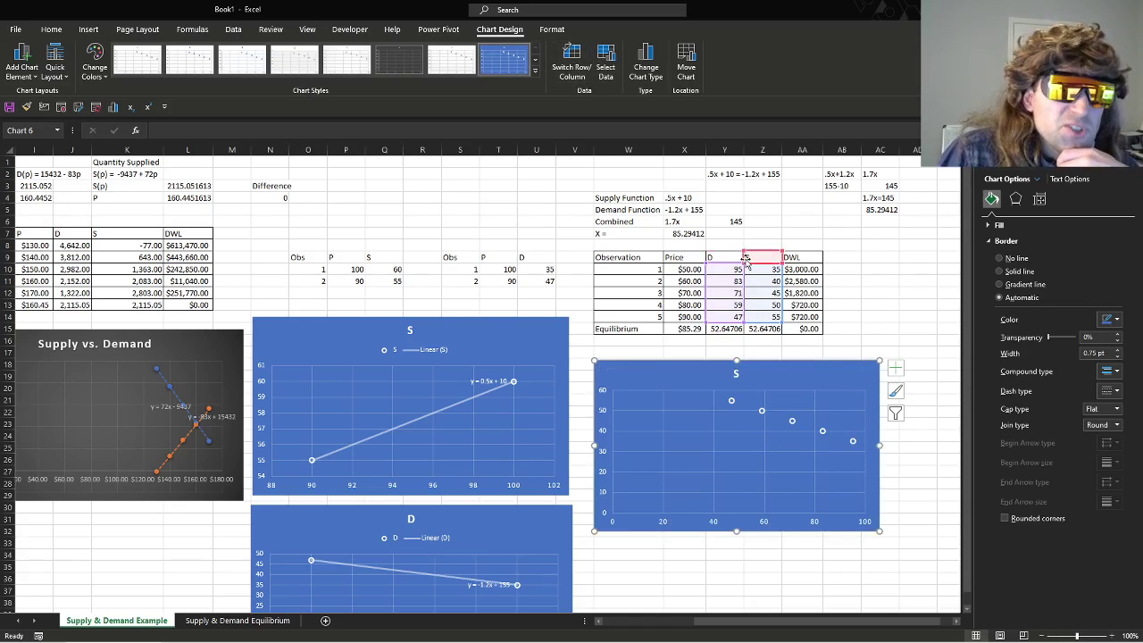
# Try adding a linear trendline to the S series of the new scatter chart.
pyautogui.rightClick(792, 421)
pyautogui.click(836, 534)
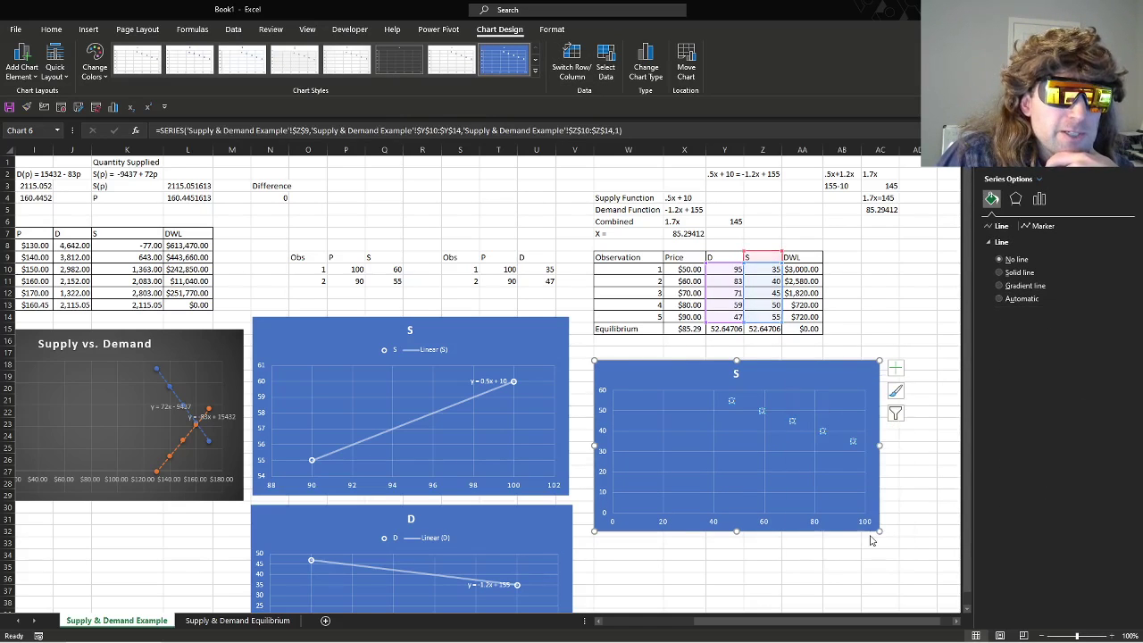
pyautogui.click(812, 438)
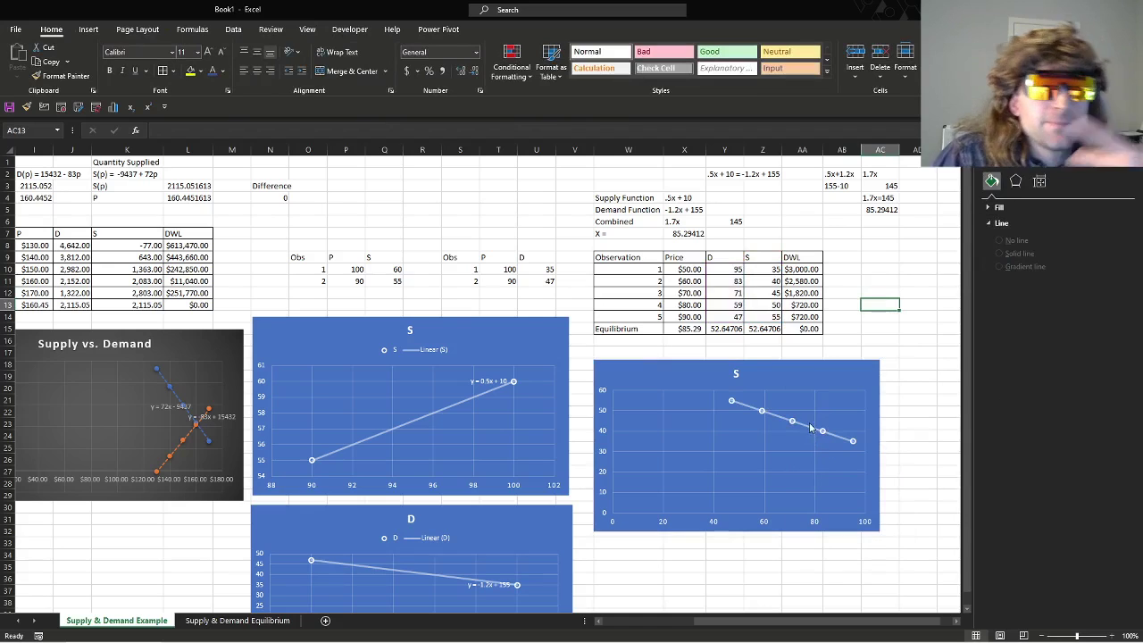
# Remove the trendline and delete the scatter chart below the observation table.
pyautogui.press('Delete')
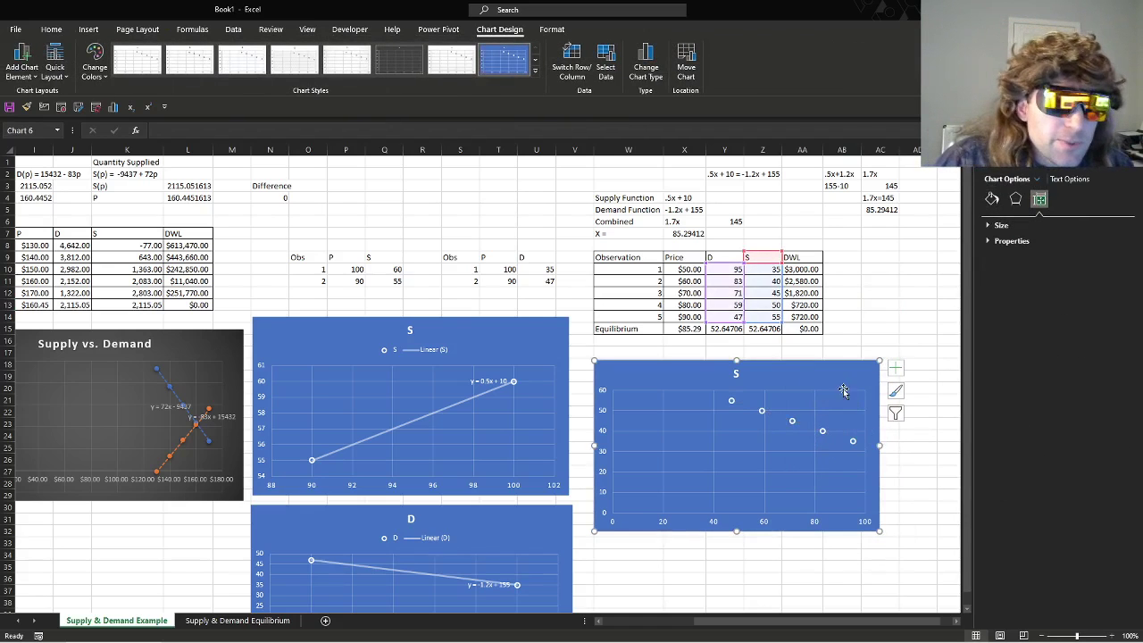
pyautogui.press('Delete')
pyautogui.click(848, 363)
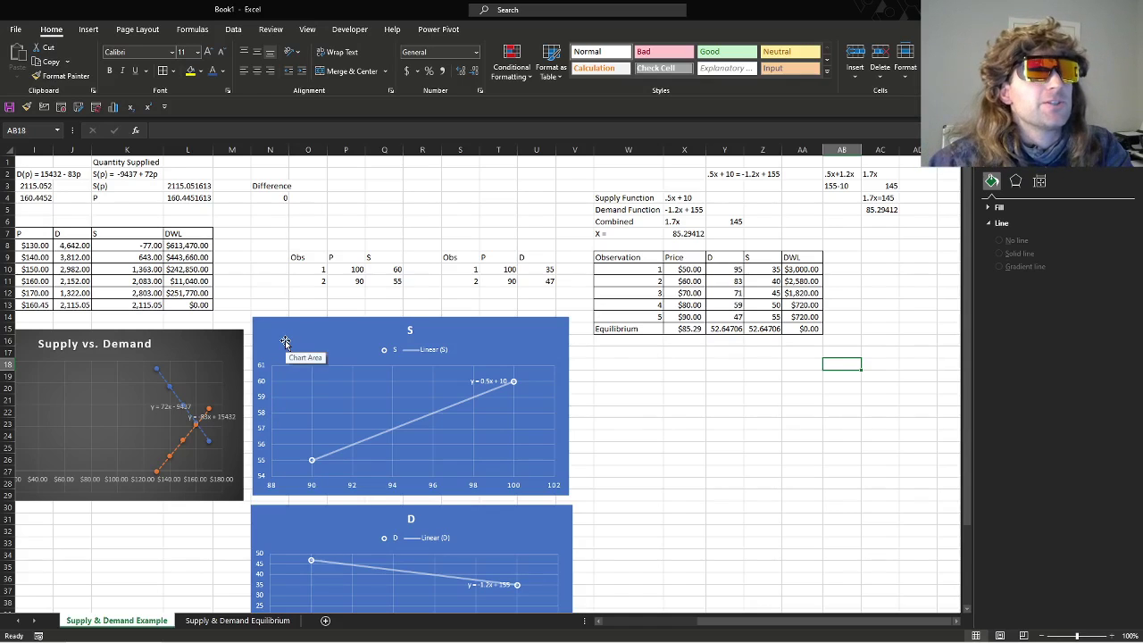
pyautogui.click(459, 245)
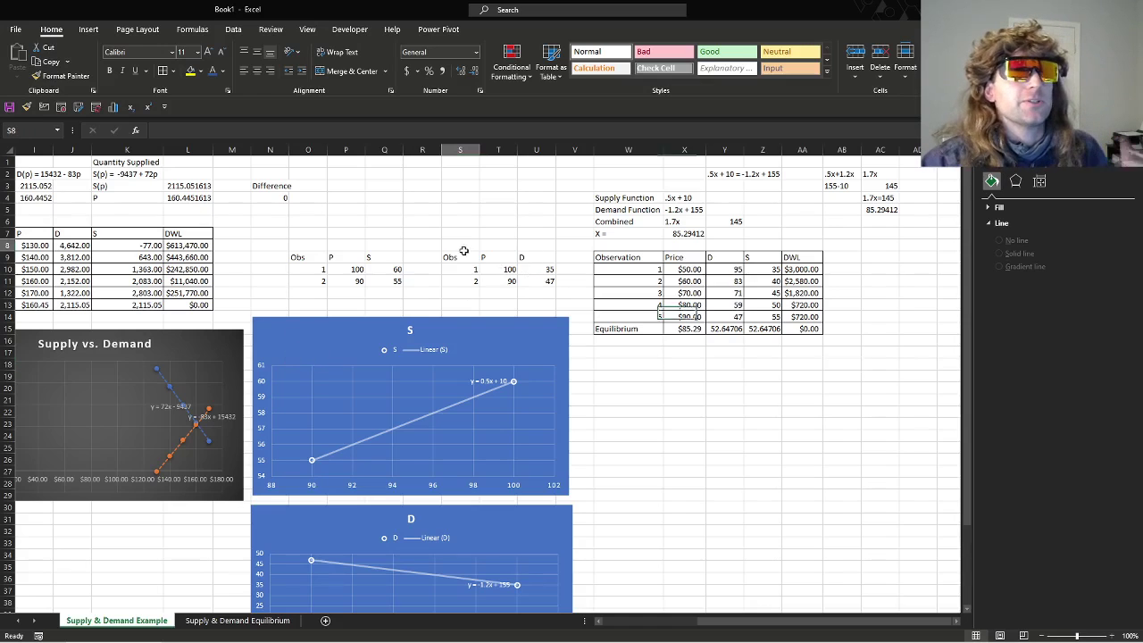
pyautogui.click(456, 230)
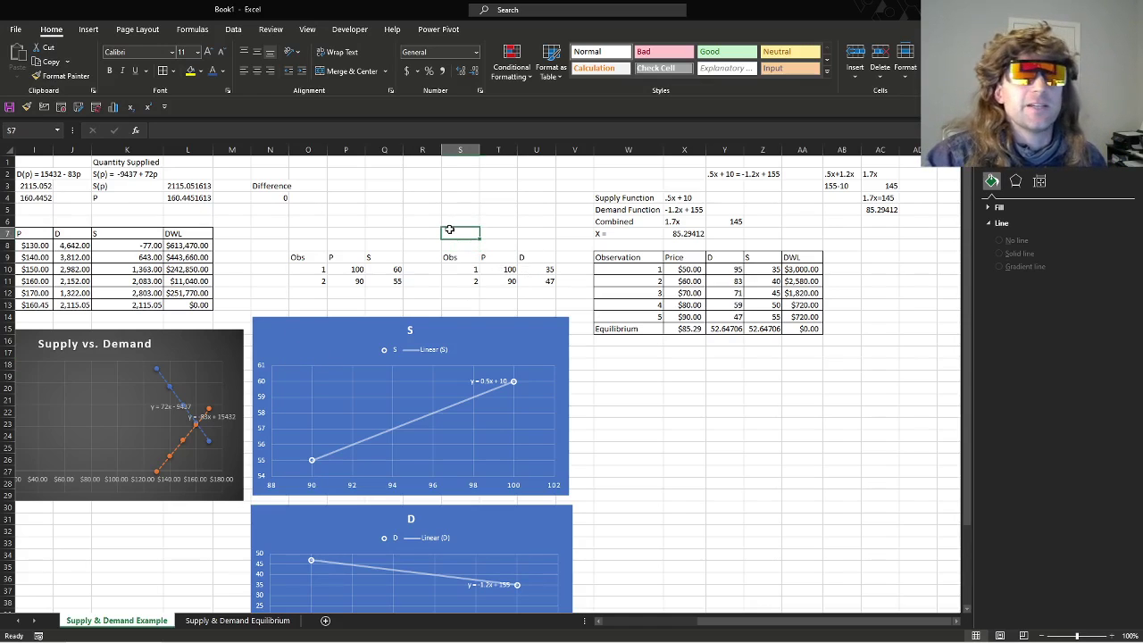